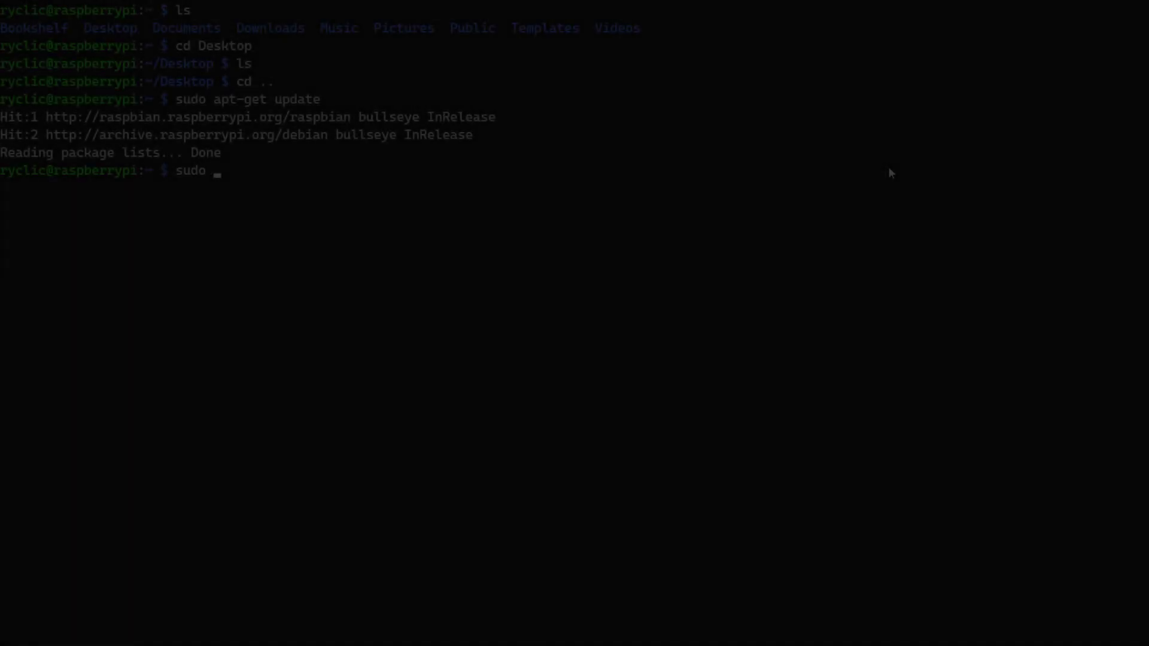
Step: Upgrade all installed packages with apt-get upgrade, then launch the Pi-hole installer via curl
type("apt-get upgrade")
key("Return")
type("y")
key("Return")
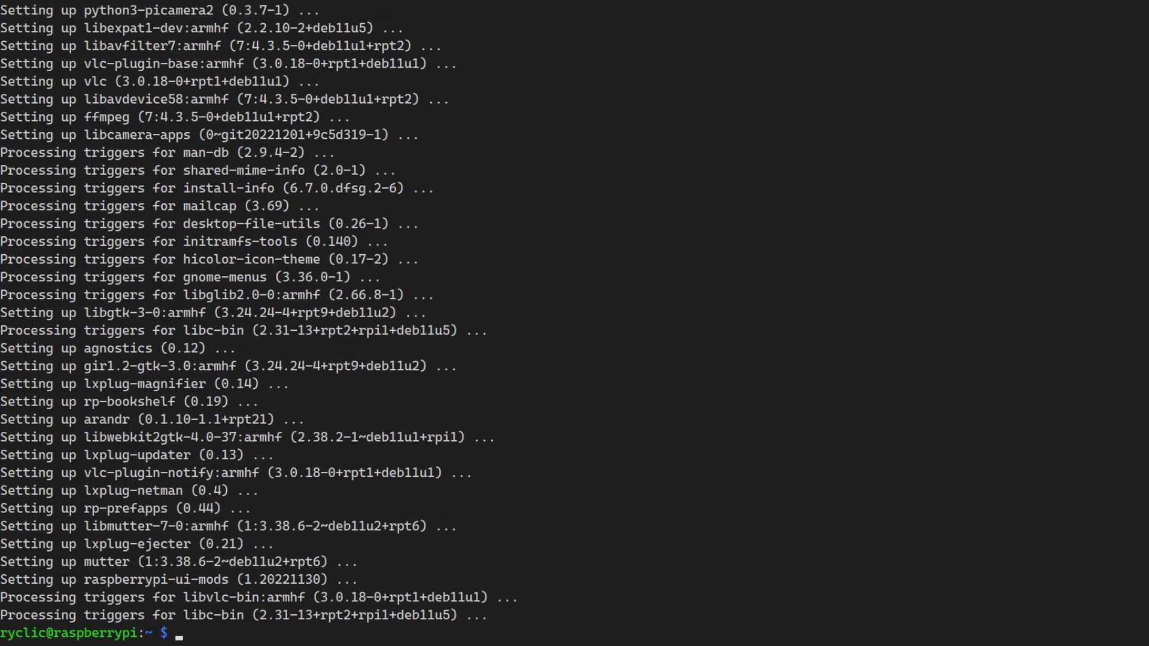
type("curl -sSL https://install.pi-hole.net | bash")
key("Return")
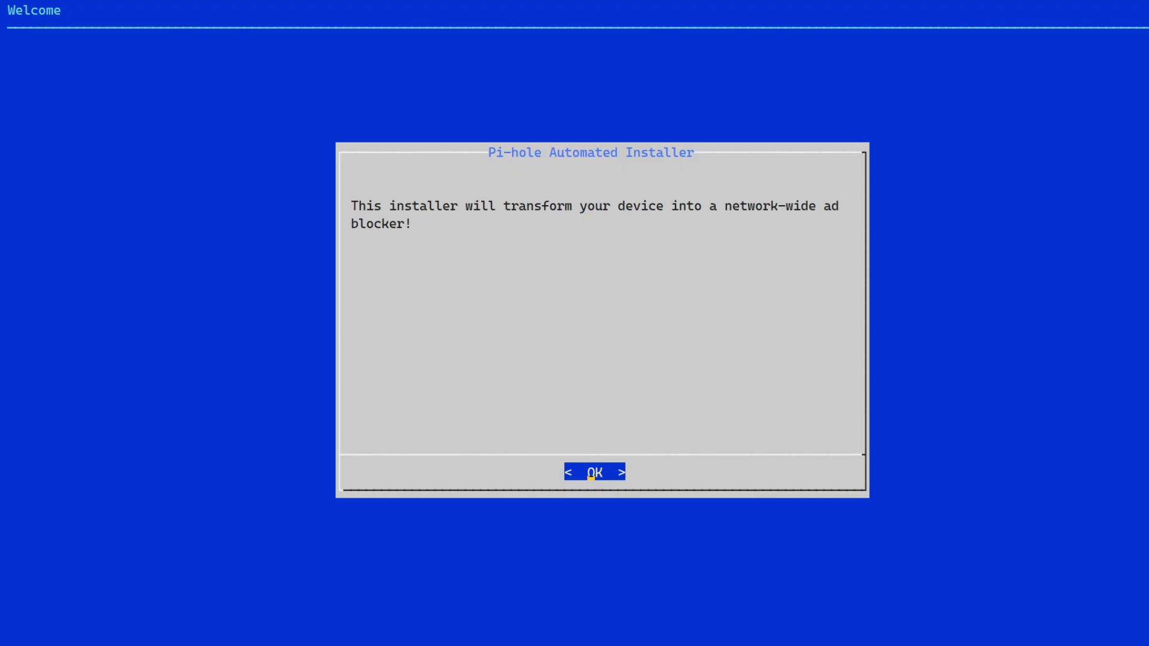
Step: Get past the installer's welcome and notice screens and select wlan0 as the network interface
key("Return")
key("Return")
key("Left")
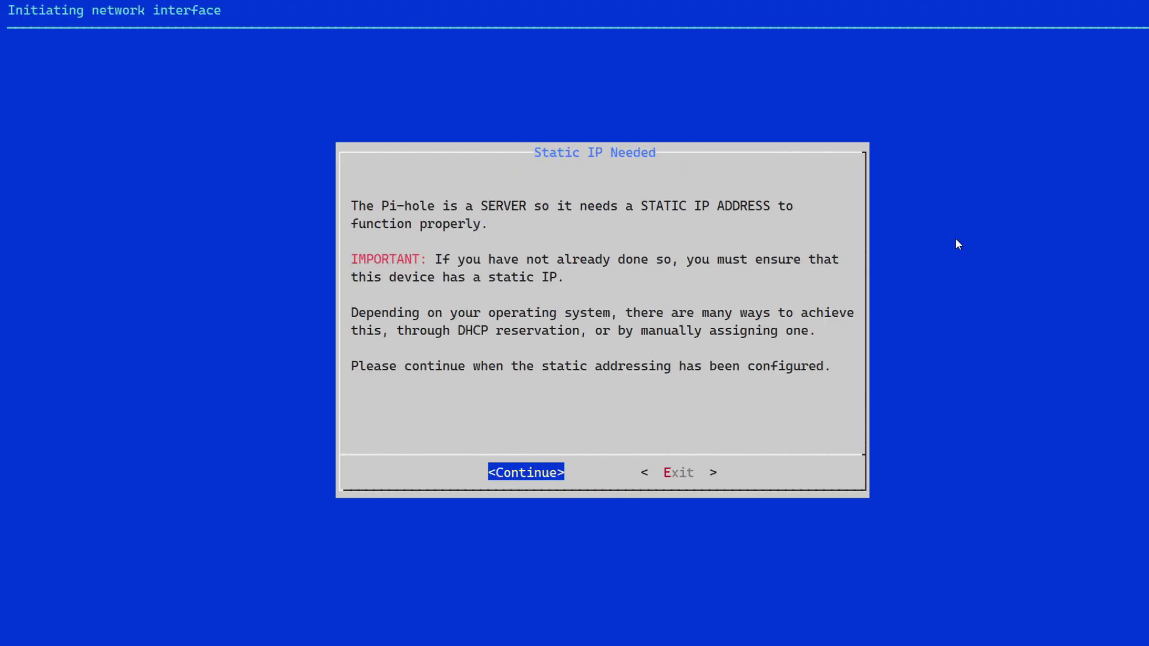
key("Return")
key("Down")
key("space")
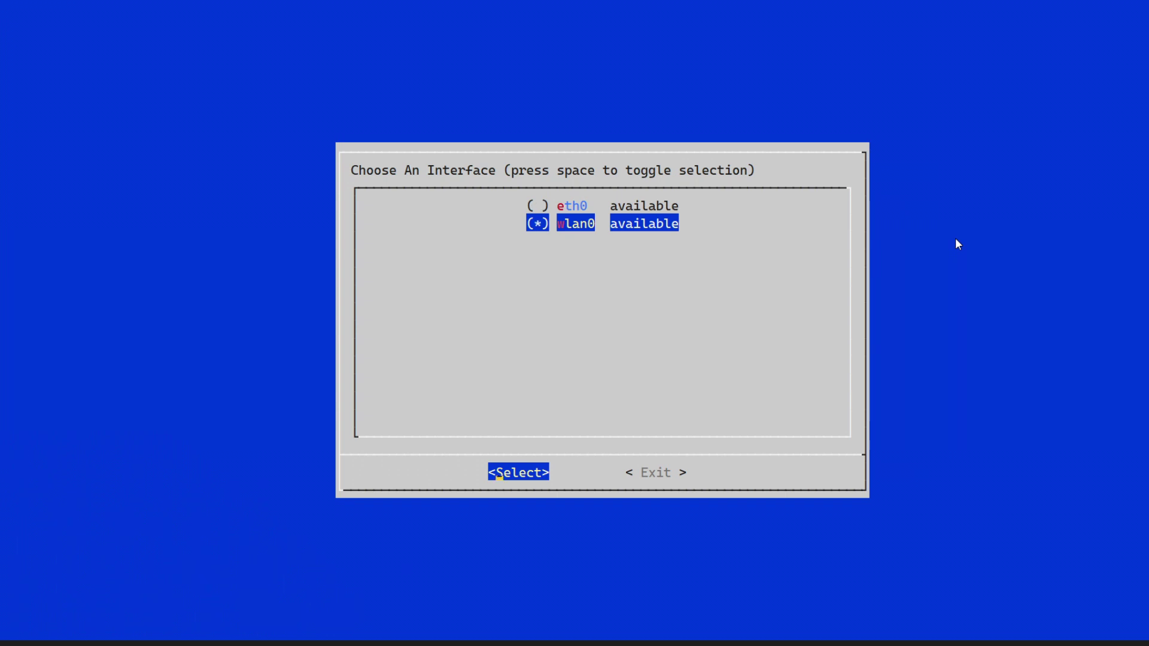
key("Return")
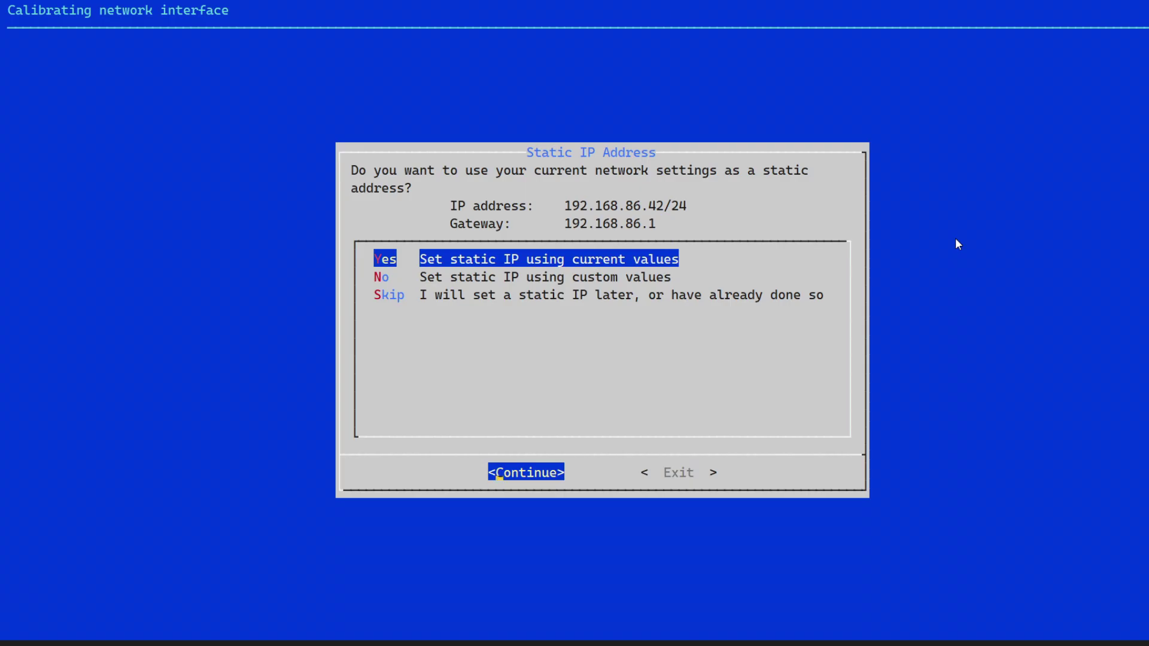
Step: Keep the current address as static, choose privacy level 0, finish, and reset the admin password
key("Return")
key("Return")
key("Return")
key("Return")
key("Return")
key("Return")
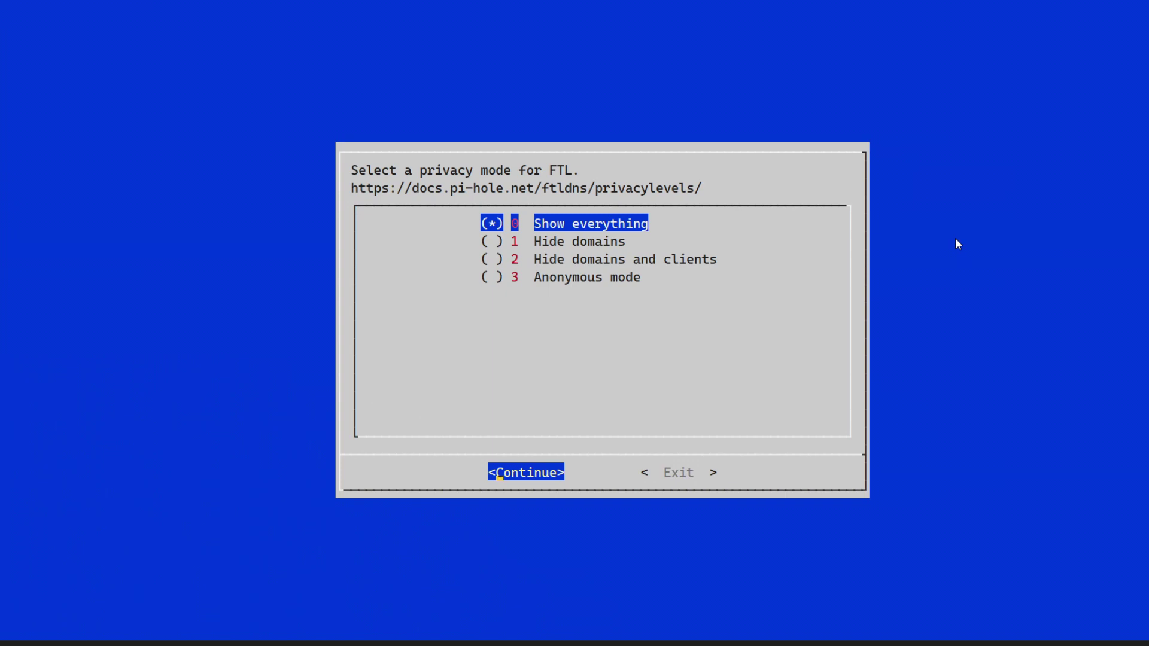
key("Return")
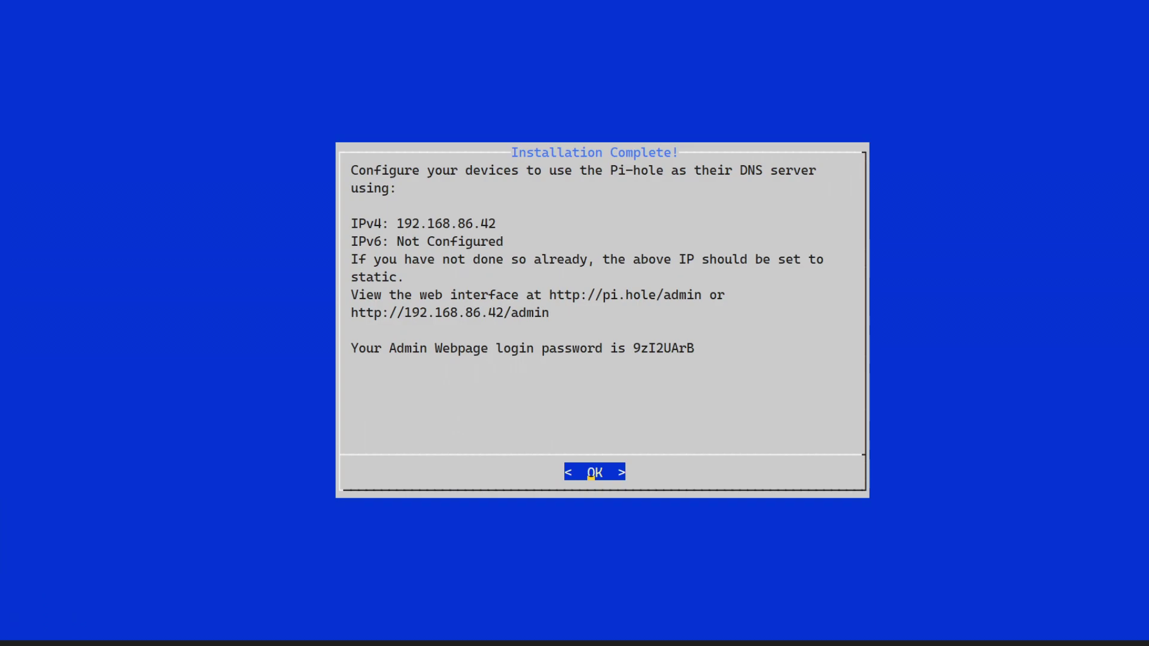
key("Return")
key("Return")
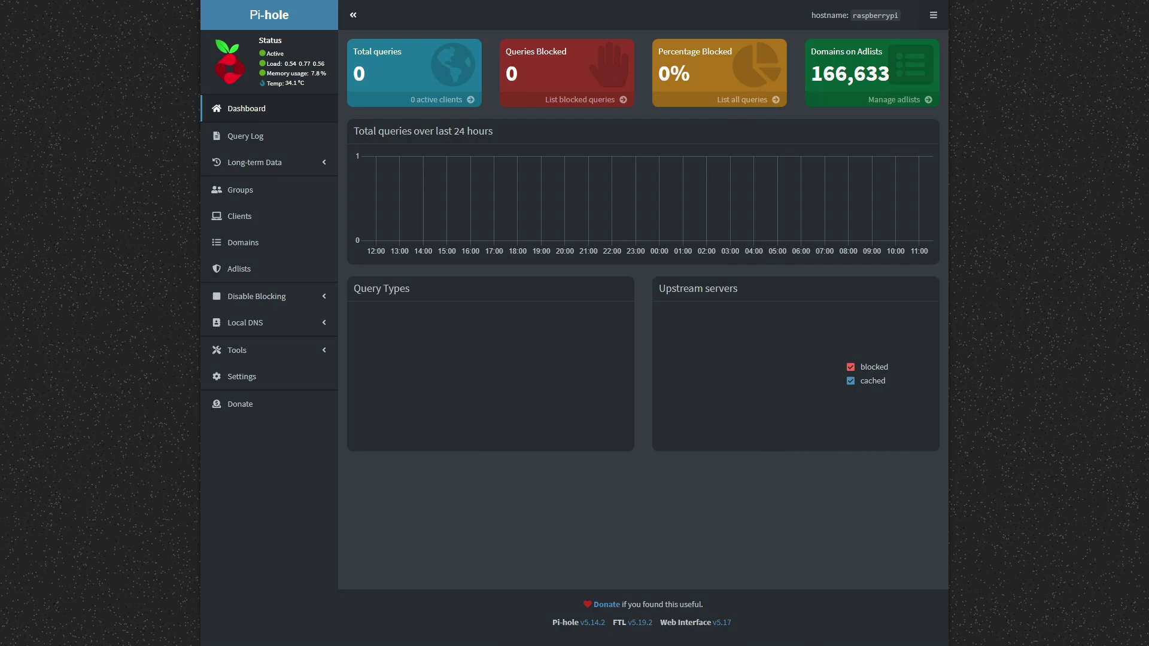
Step: View the Query Log, then scroll through the Dashboard's query counts and charts
left_click(251, 146)
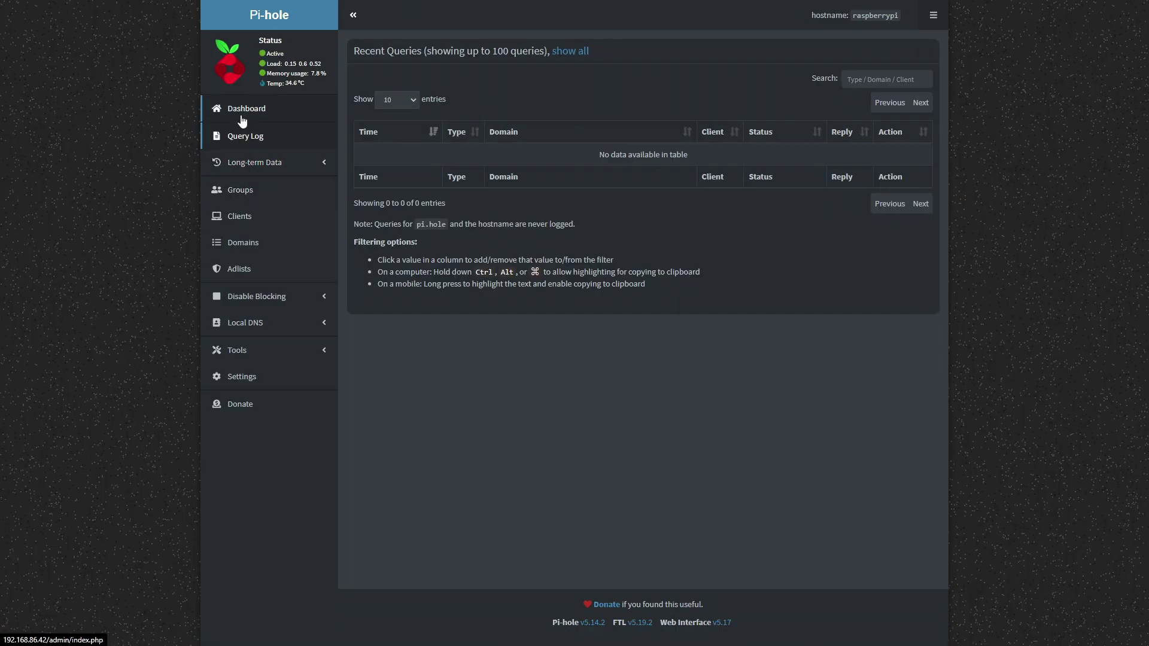
left_click(243, 120)
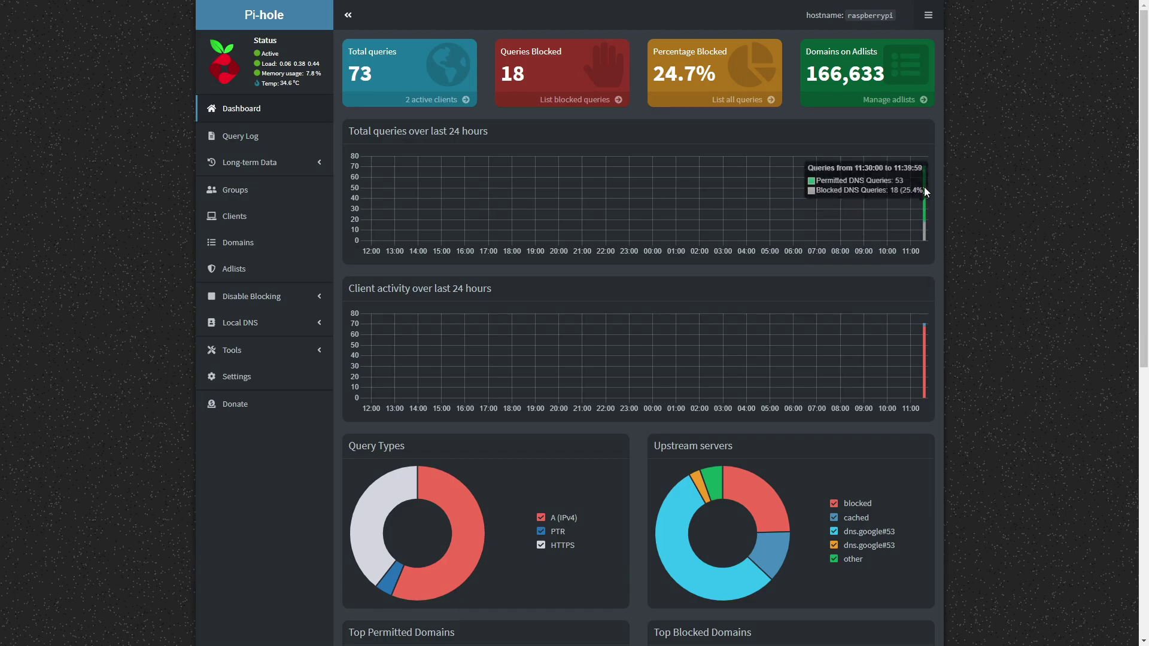
scroll(409, 532, "down", 2)
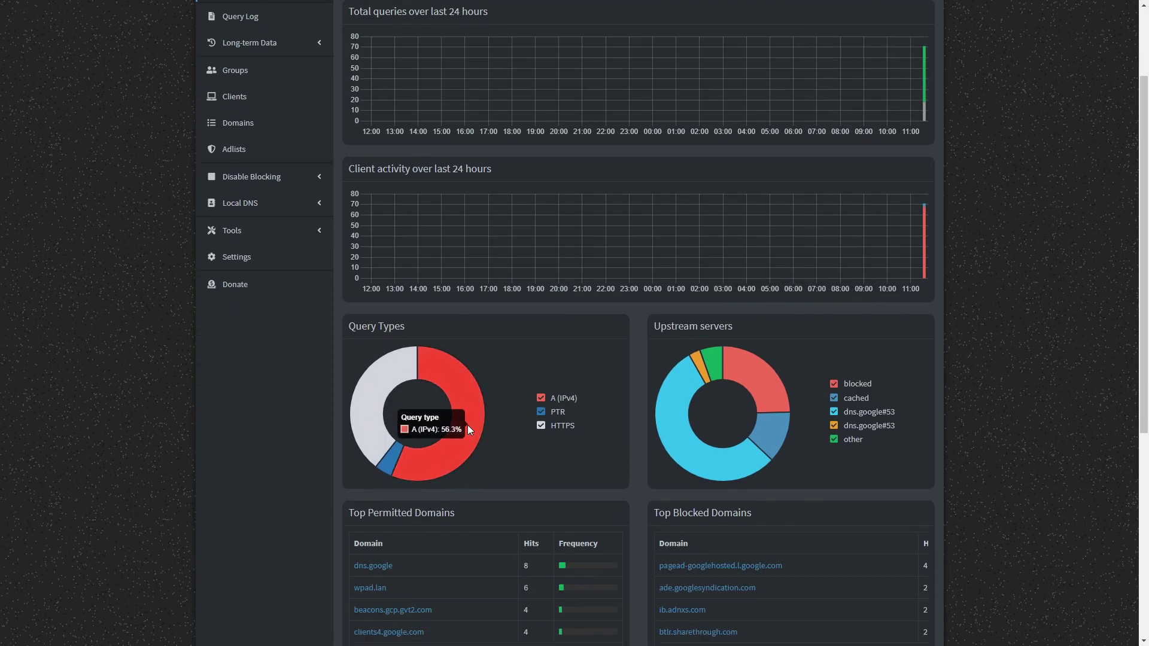
scroll(454, 378, "down", 3)
scroll(457, 379, "up", 1)
scroll(458, 379, "up", 4)
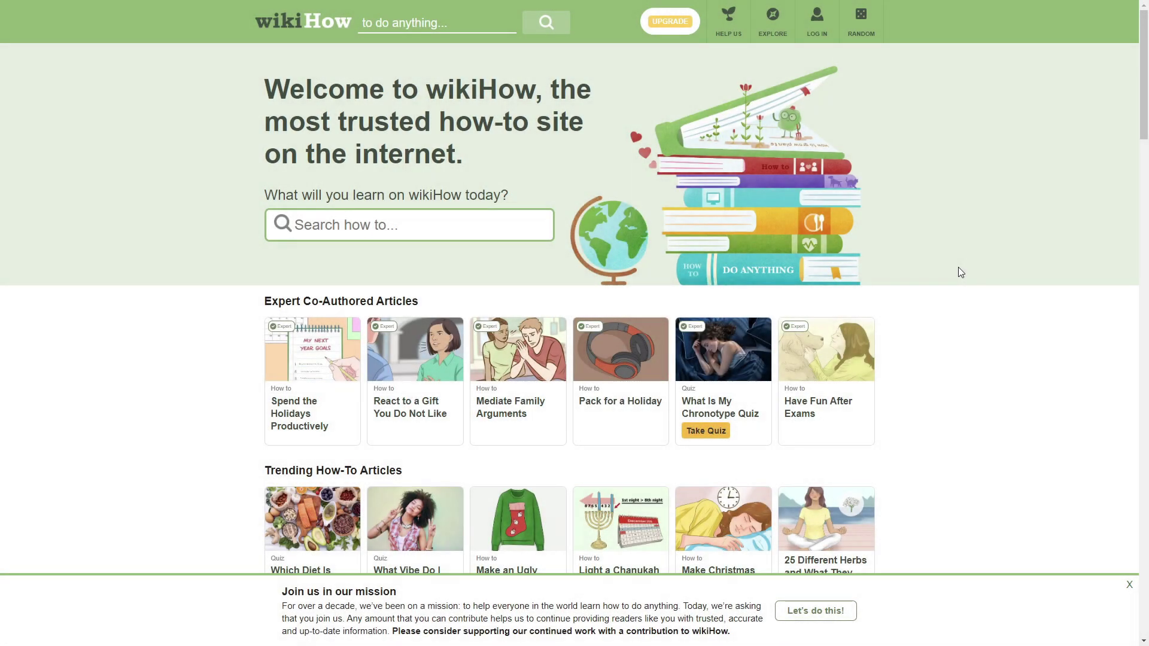
Step: Make the browser full screen and read through the How to Pack for a Holiday article
scroll(928, 269, "down", 5)
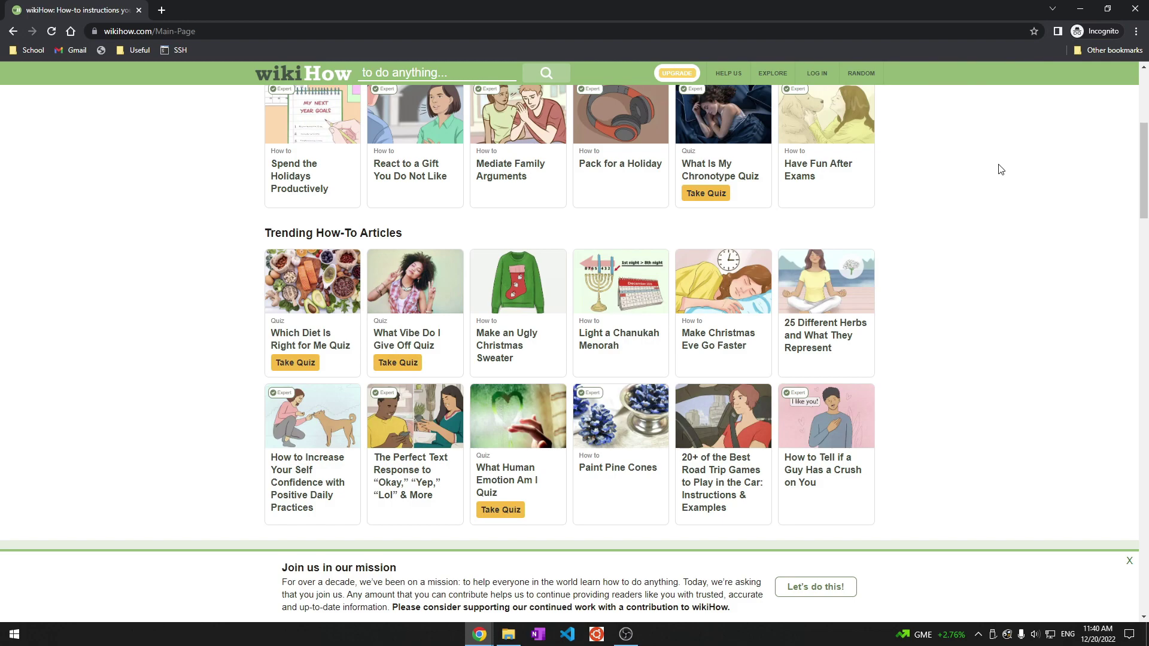
key("F11")
scroll(903, 277, "up", 3)
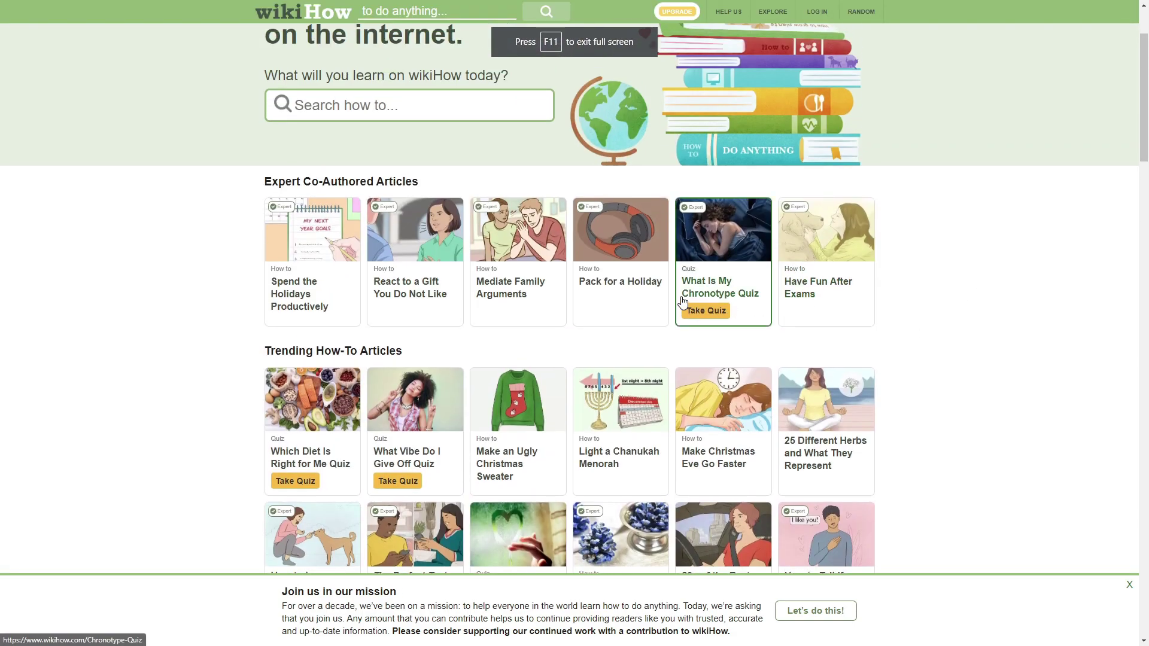
left_click(594, 295)
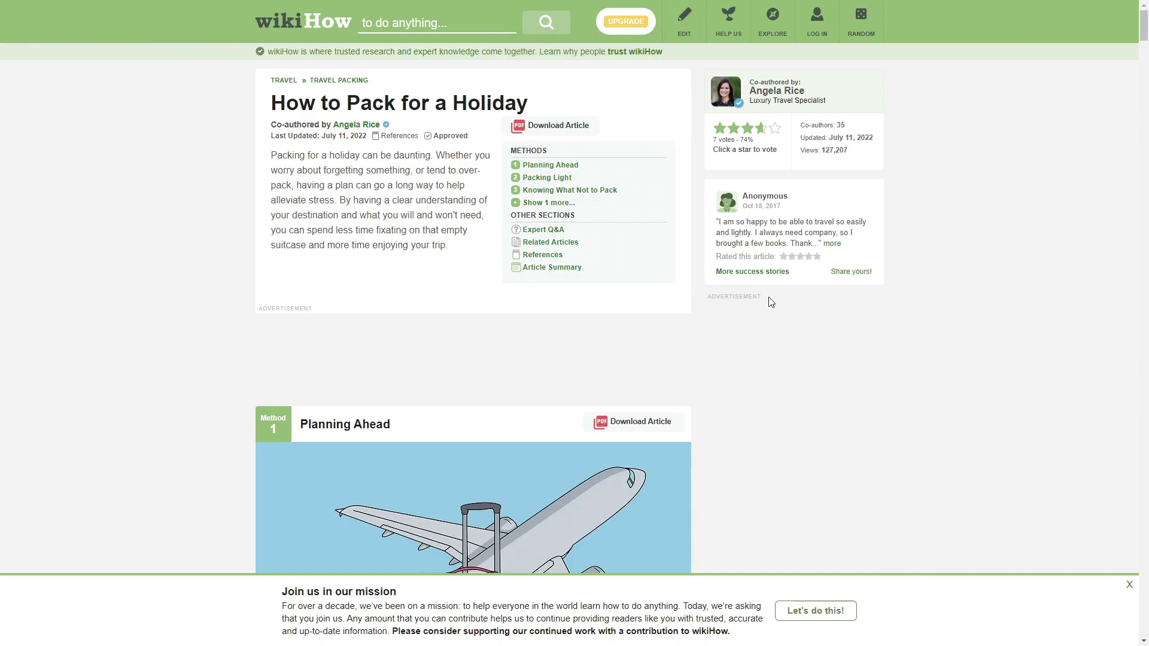
scroll(754, 299, "down", 3)
scroll(738, 263, "up", 3)
scroll(741, 286, "down", 3)
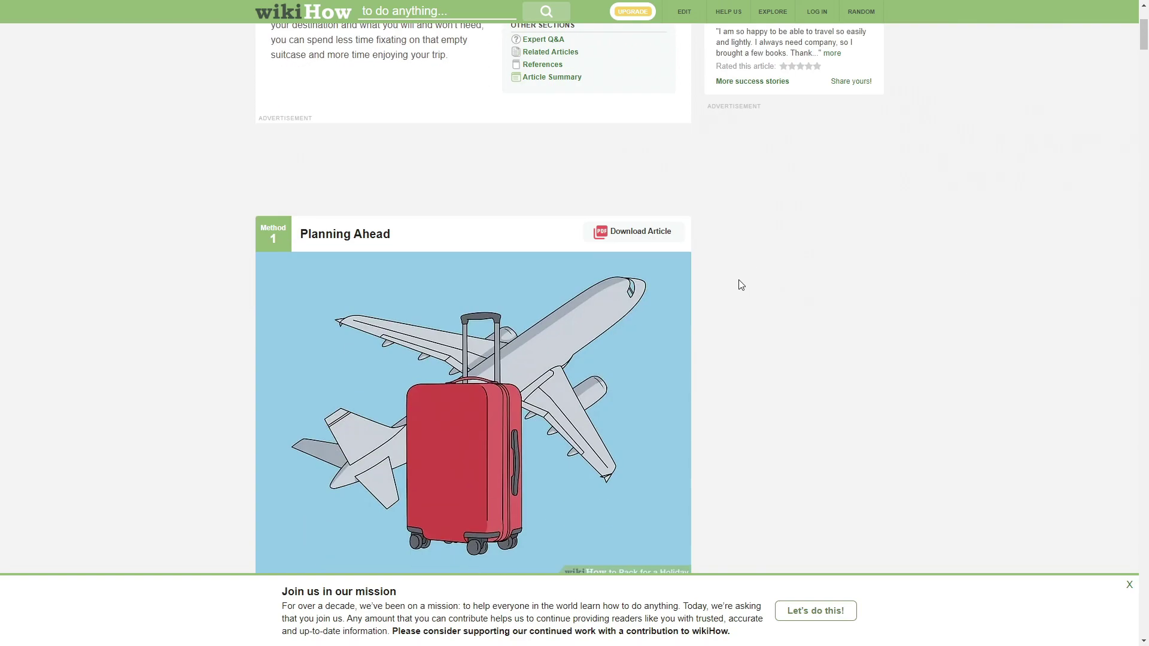
scroll(742, 286, "down", 20)
scroll(727, 323, "down", 15)
scroll(760, 329, "down", 6)
scroll(753, 329, "down", 20)
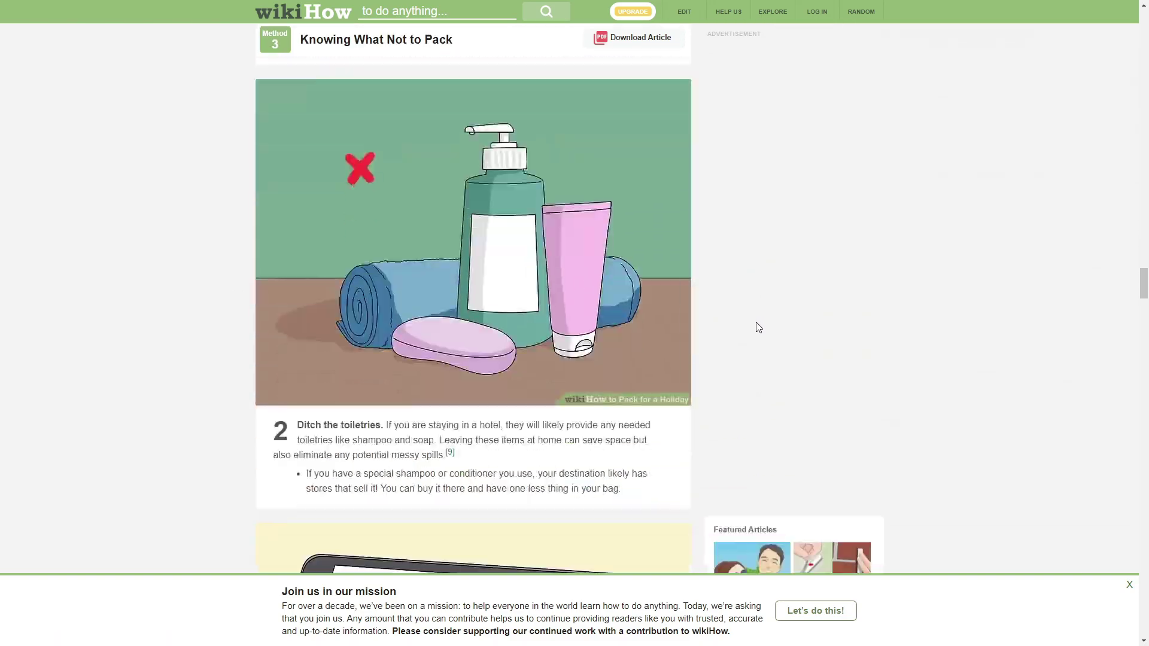
scroll(758, 327, "down", 20)
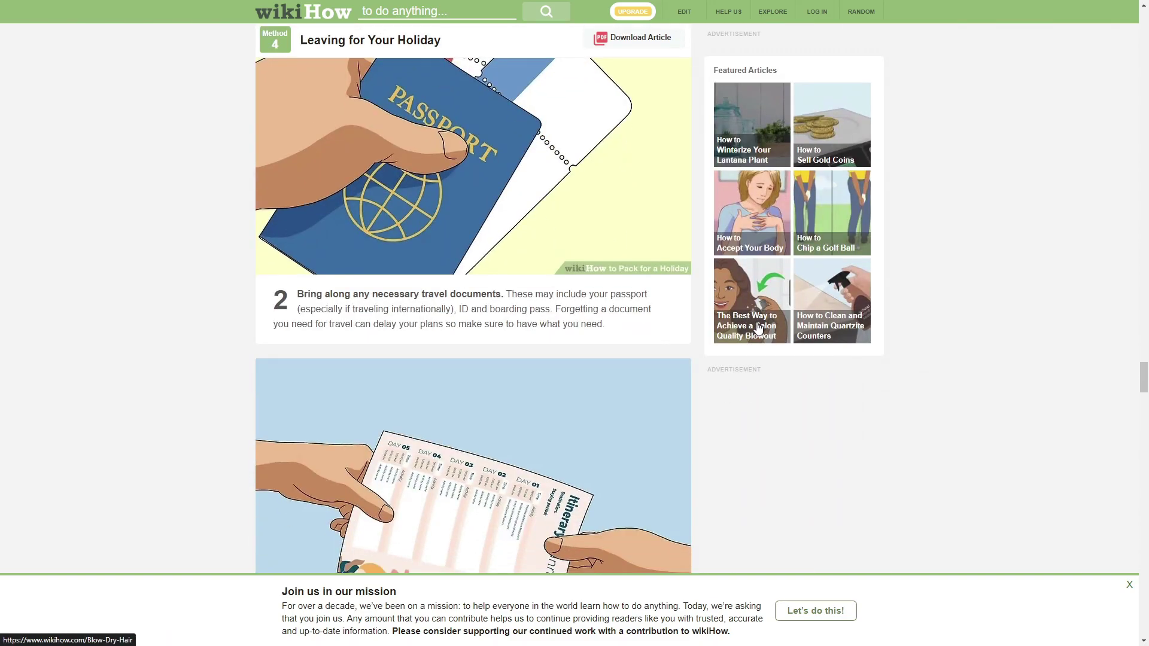
scroll(742, 359, "down", 13)
scroll(738, 358, "up", 12)
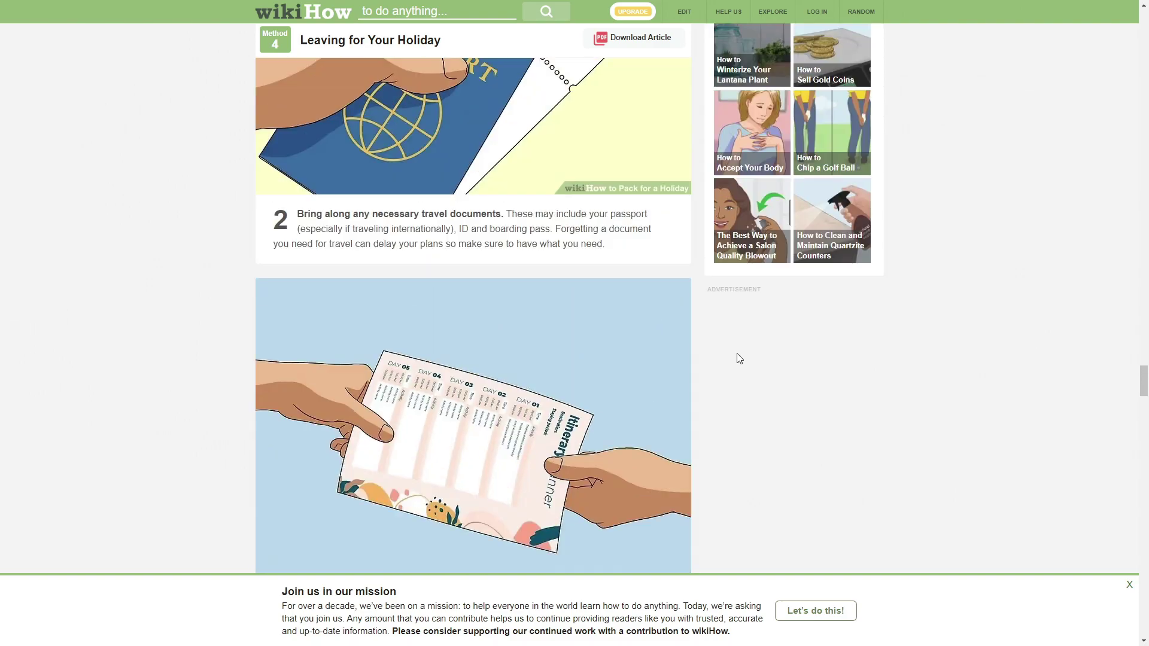
Step: Open and scroll through the Salon Quality Blowout featured article
left_click(734, 317)
scroll(765, 359, "down", 10)
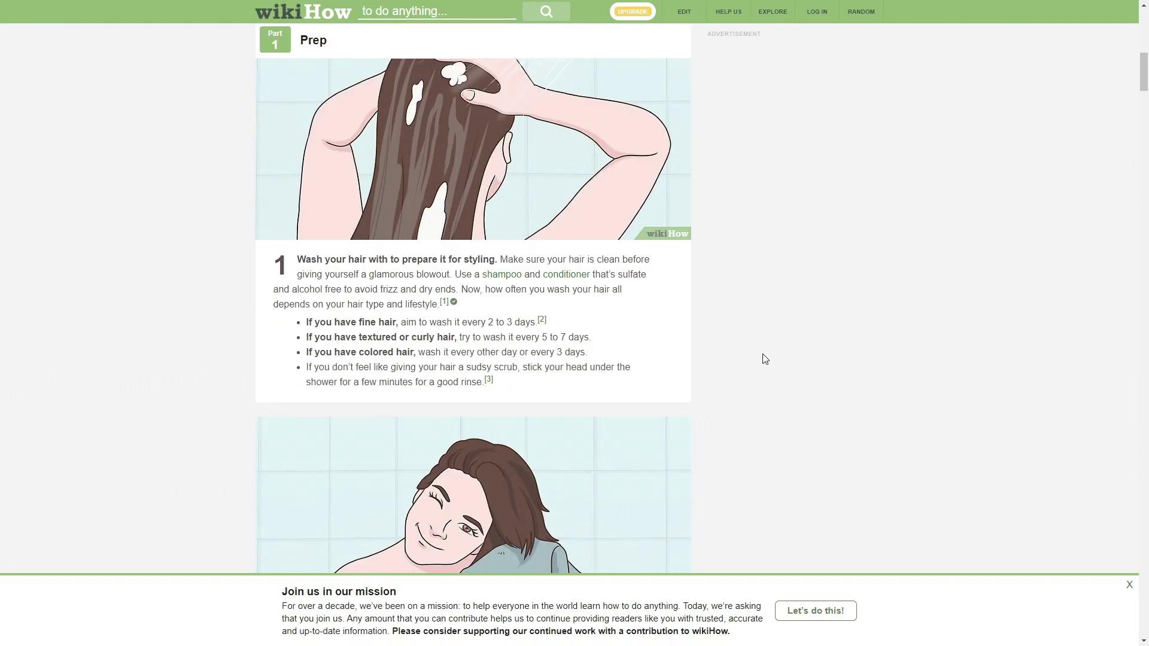
scroll(765, 359, "down", 20)
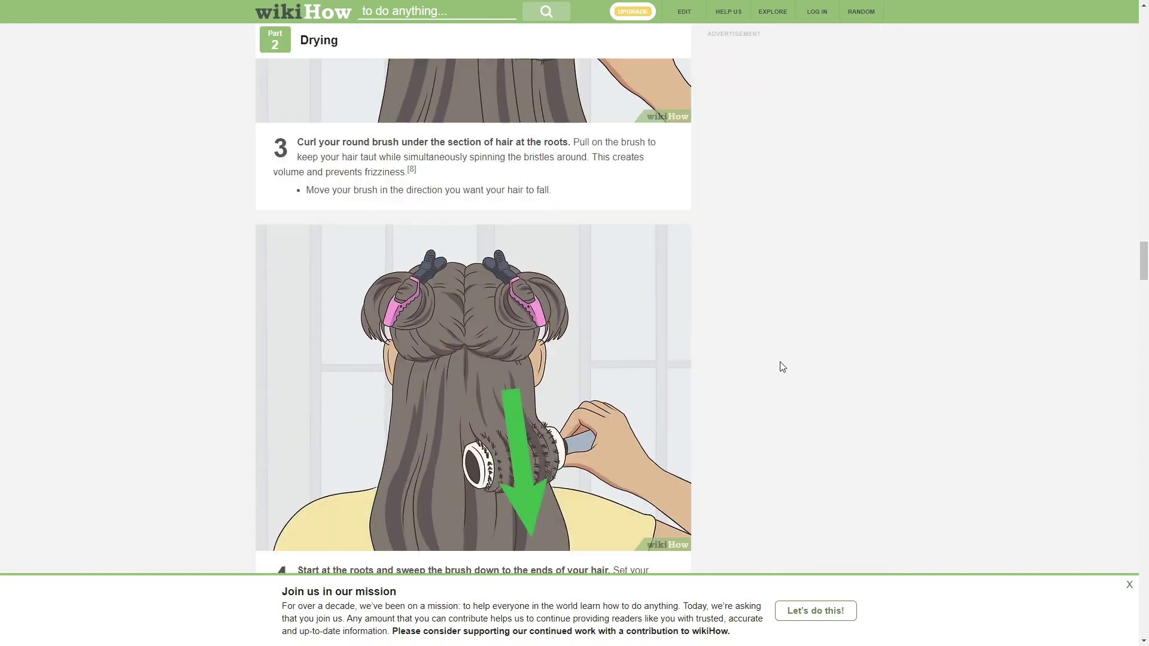
scroll(783, 366, "down", 20)
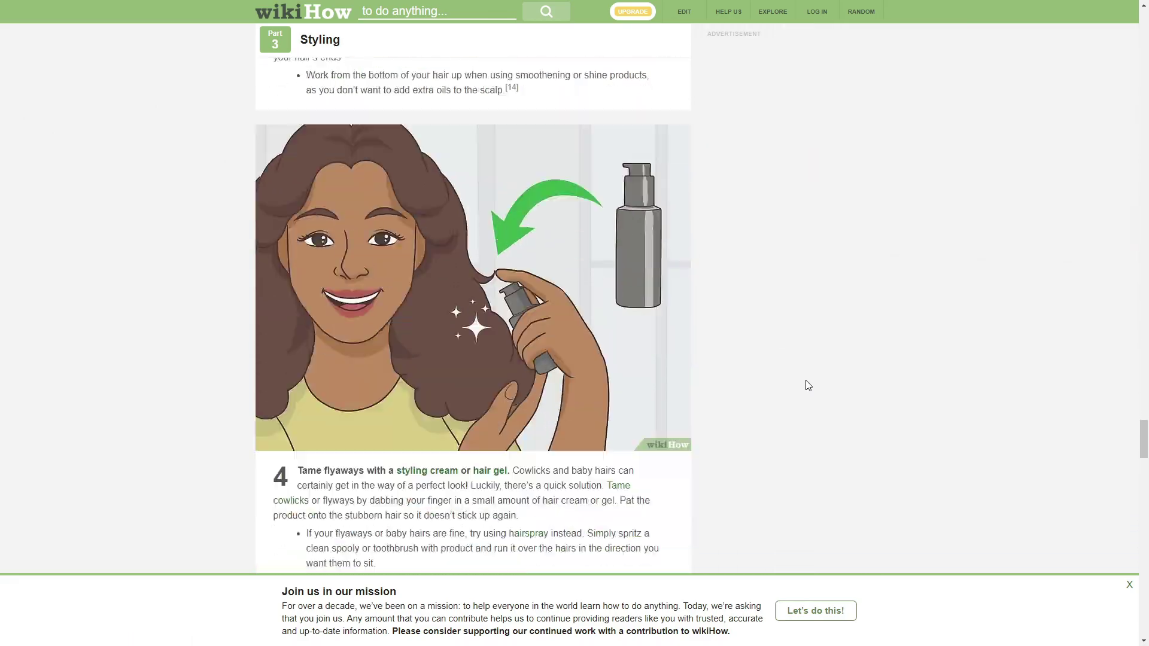
scroll(806, 381, "down", 7)
scroll(913, 359, "up", 20)
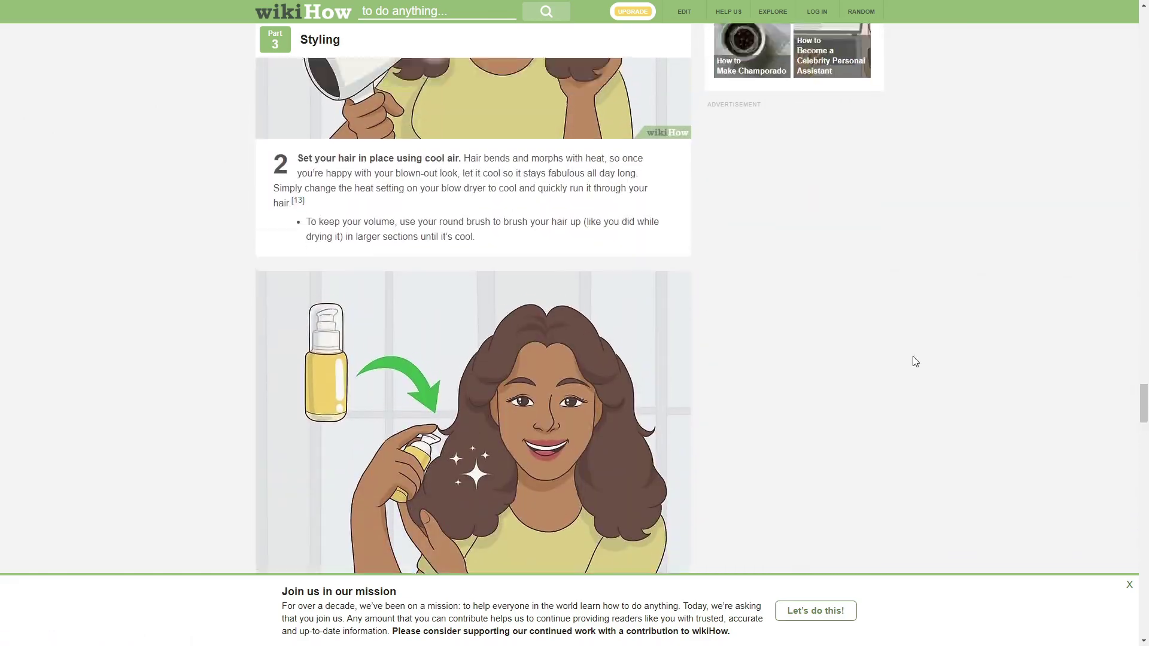
left_click_drag(1140, 347, 1136, 5)
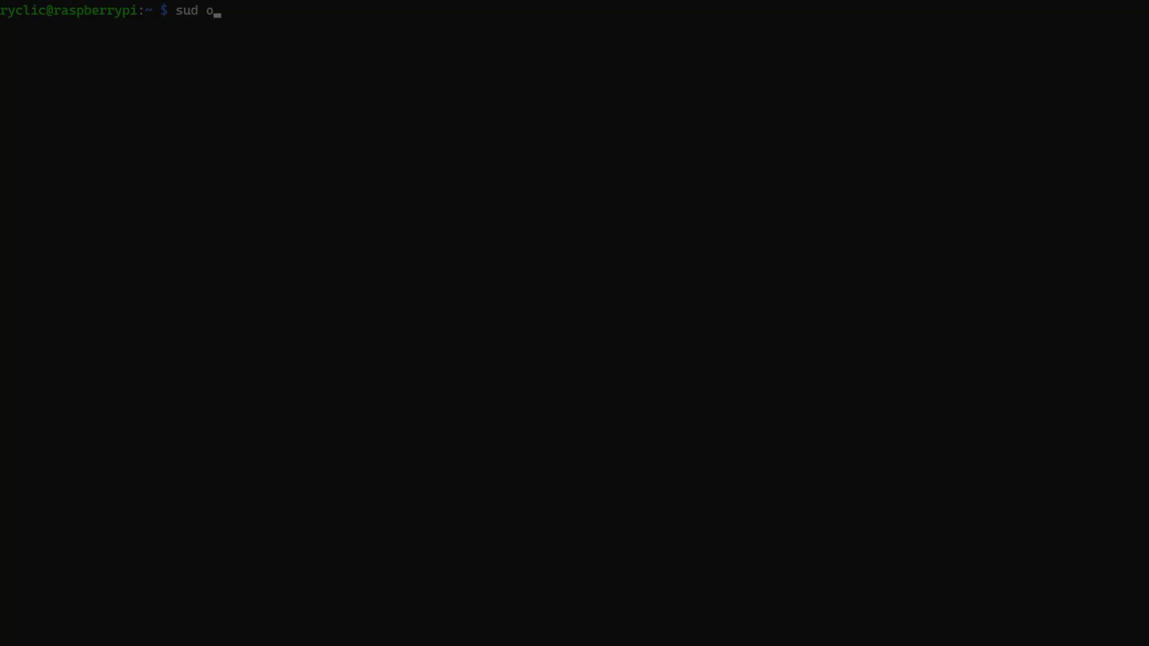
Step: Update package lists and install apt-transport-https and lsb-release
type("pt update")
key("Return")
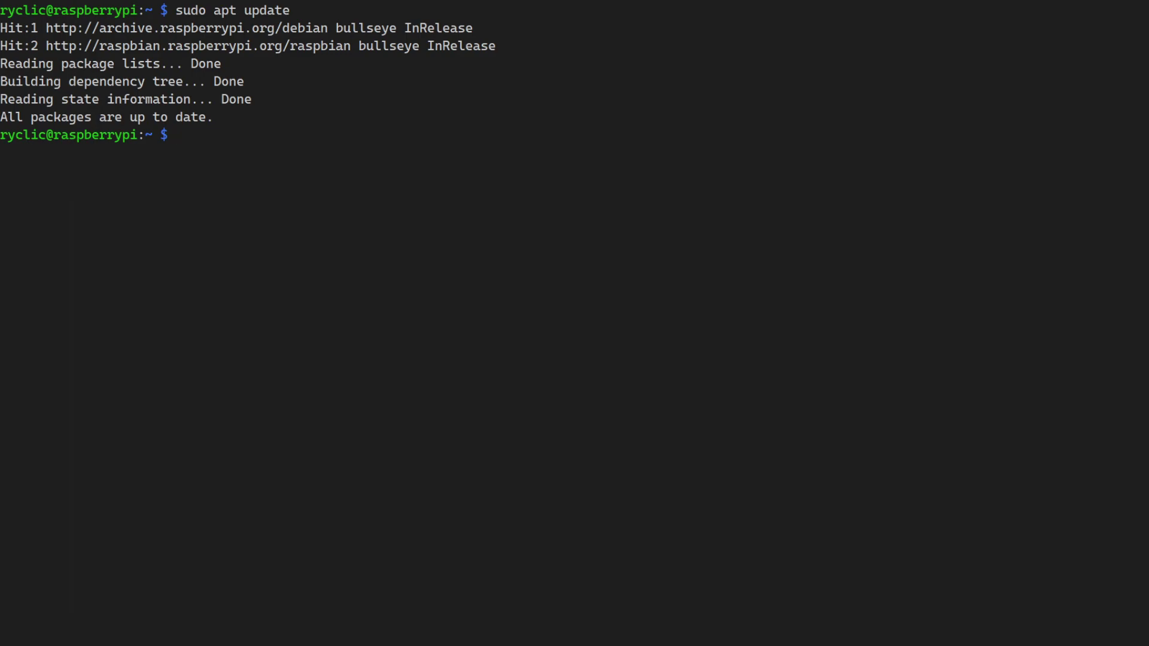
type("sudo apt install apt-transport-https lsb-release")
key("Return")
type("y")
key("Return")
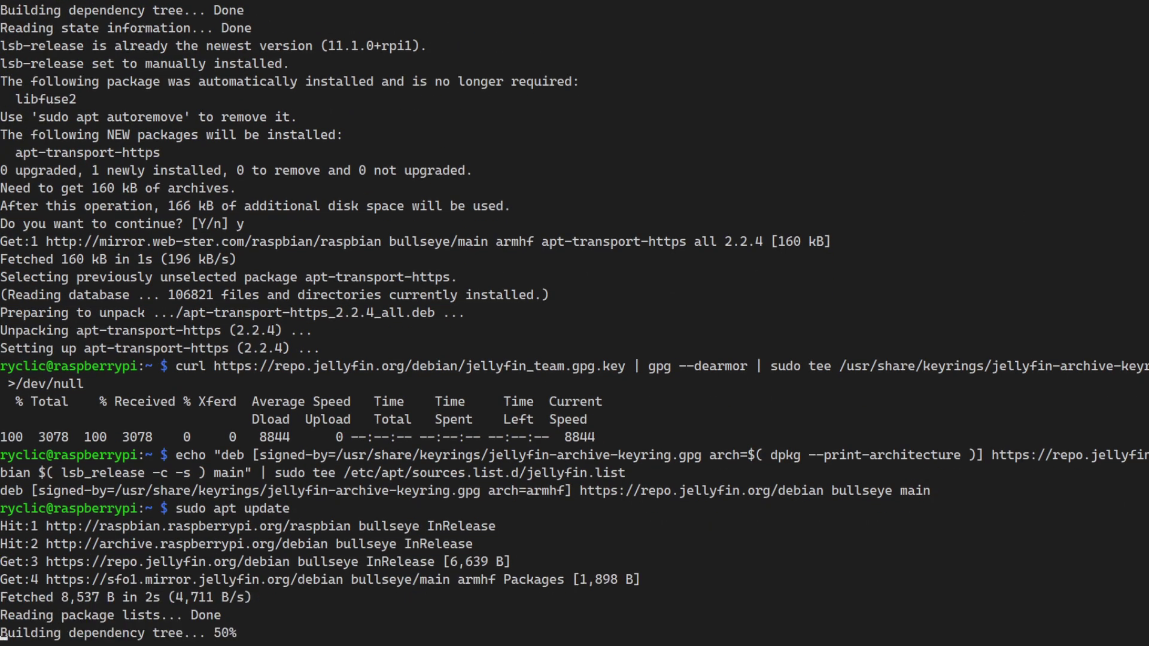
Step: Install the jellyfin package with sudo apt install jellyfin, confirming with y
type("sudo apt install jellyfin")
key("Return")
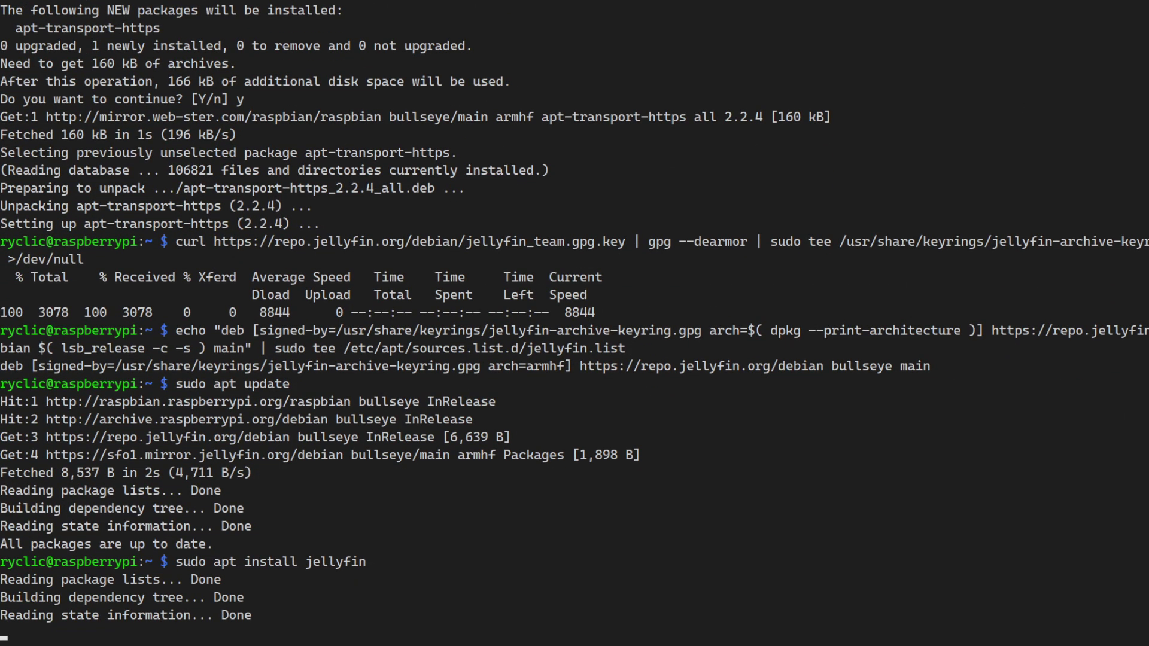
type("y")
key("Return")
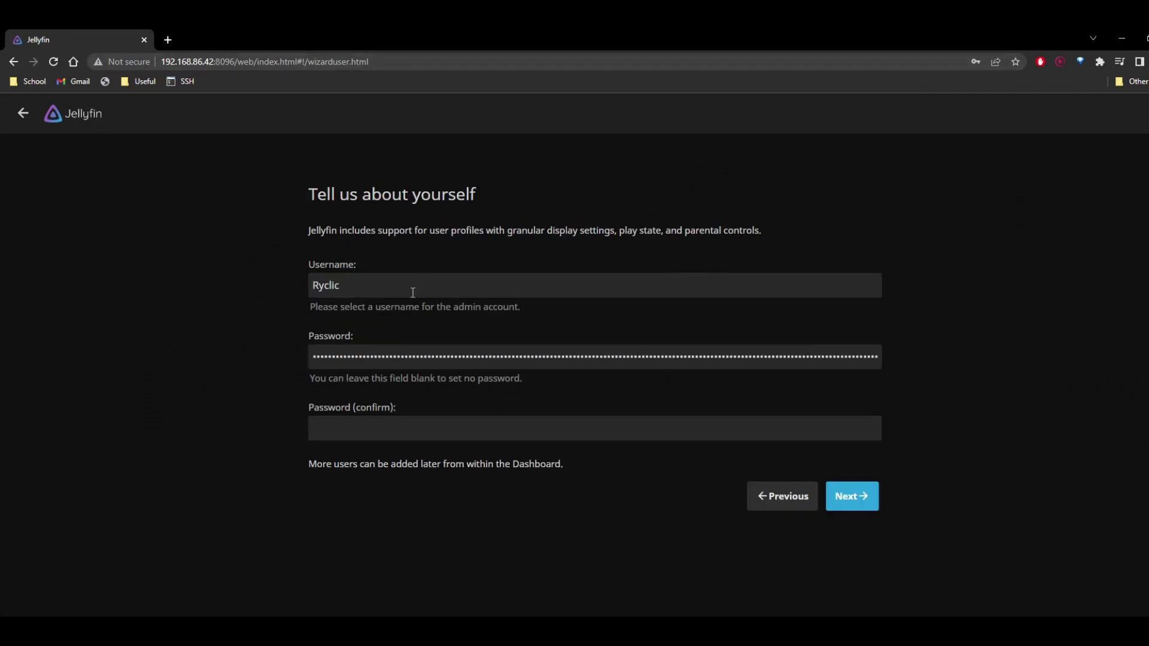
Step: Replace the prefilled username with the chosen admin name, enter and confirm a new password, and continue
left_click_drag(482, 357, 612, 358)
key("ctrl+a")
key("BackSpace")
left_click(473, 287)
key("ctrl+a")
type("Ryclic")
key("Tab")
type("**********")
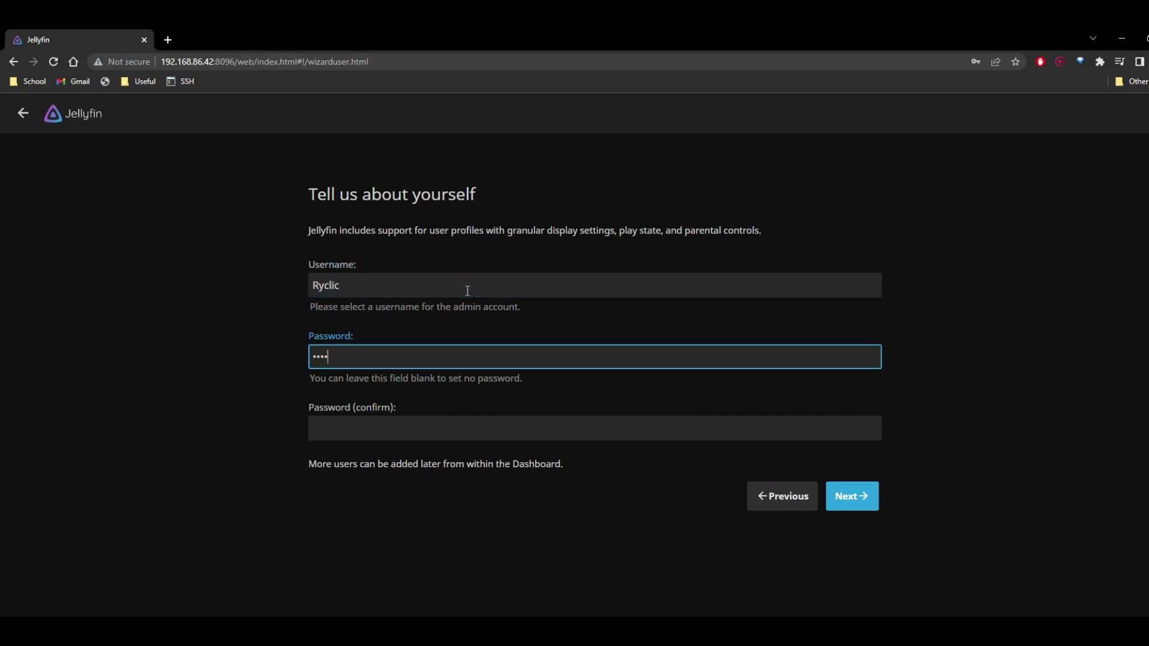
key("Tab")
type("**********")
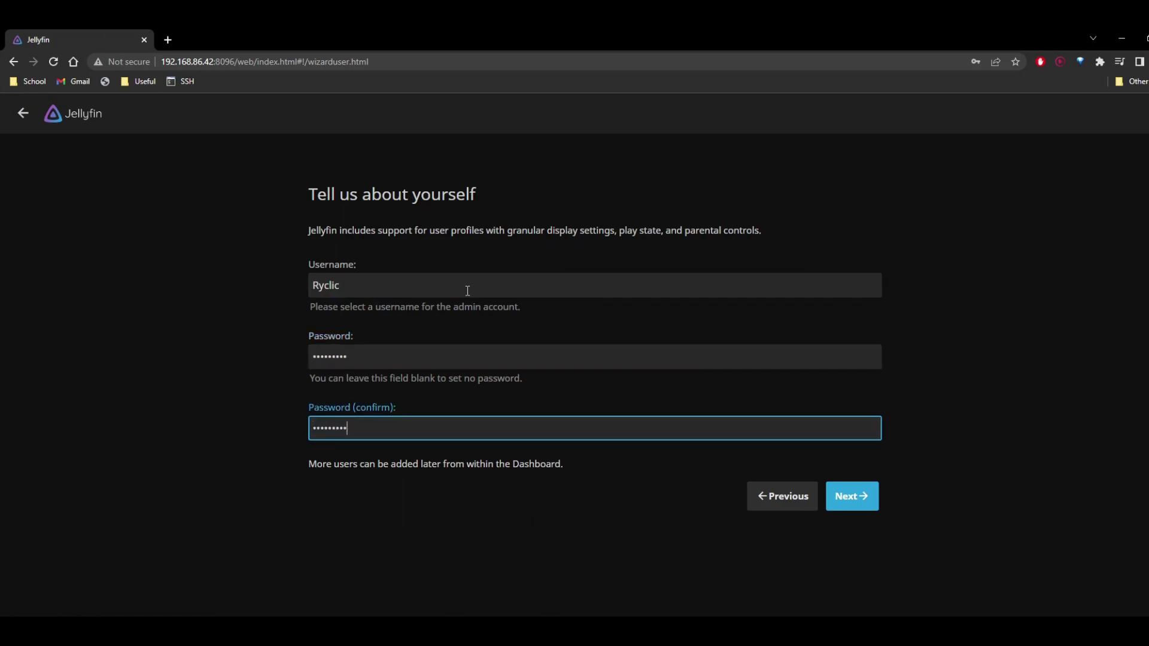
left_click(868, 502)
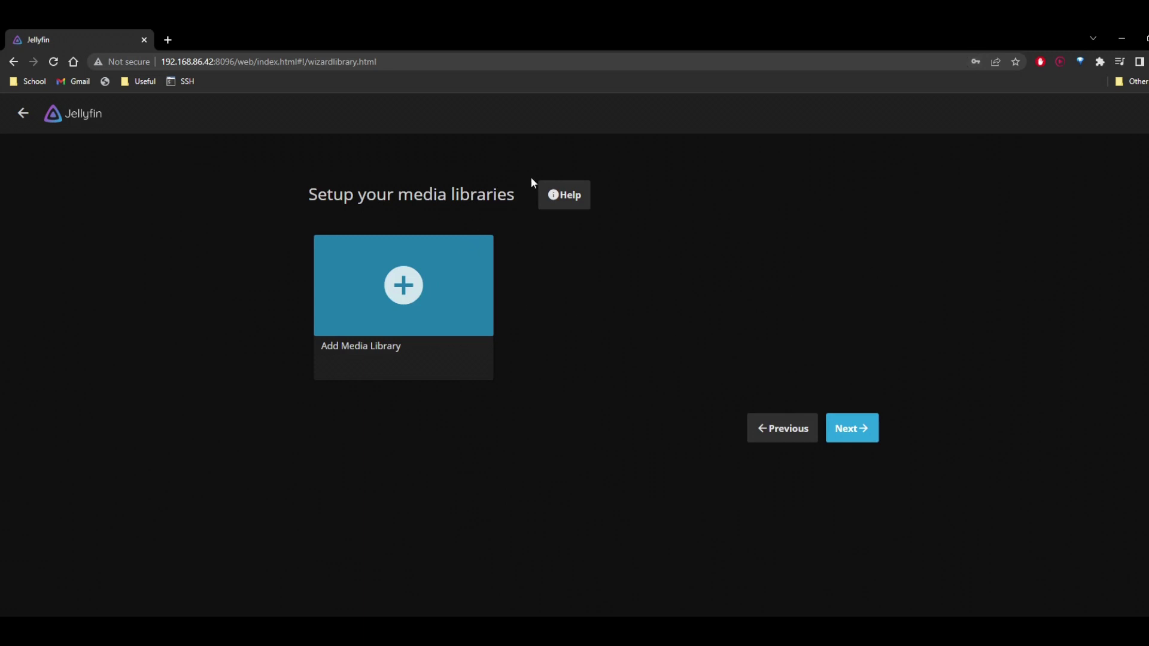
Step: Start a new Music library and name it 'Ultimate Music'
left_click(408, 306)
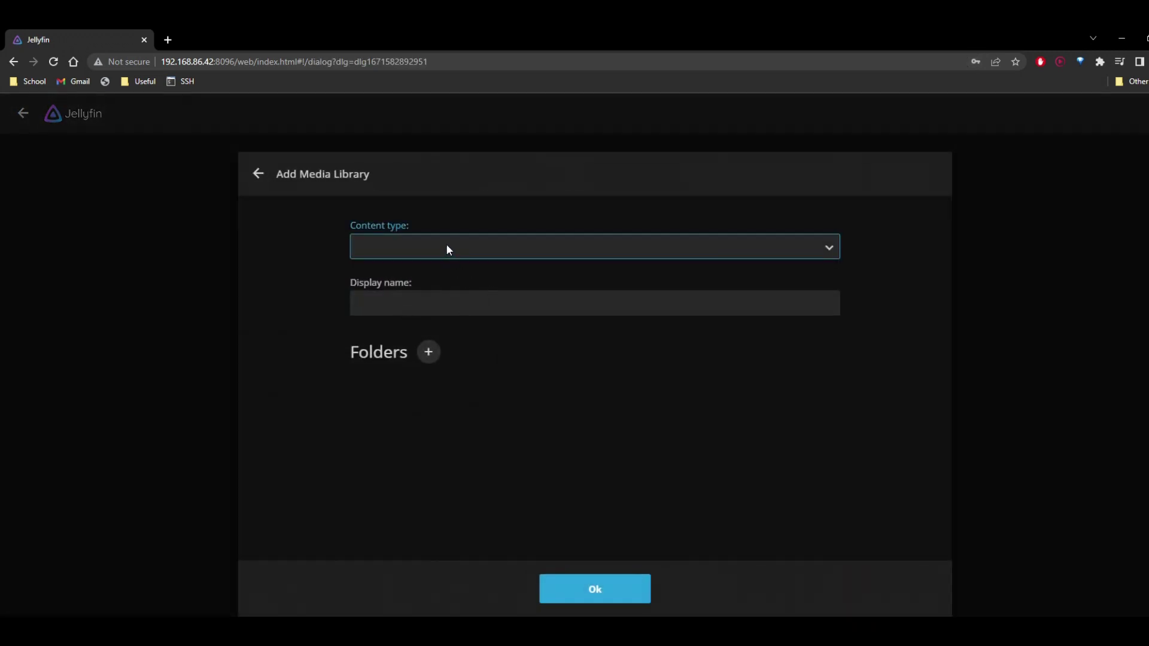
left_click(395, 297)
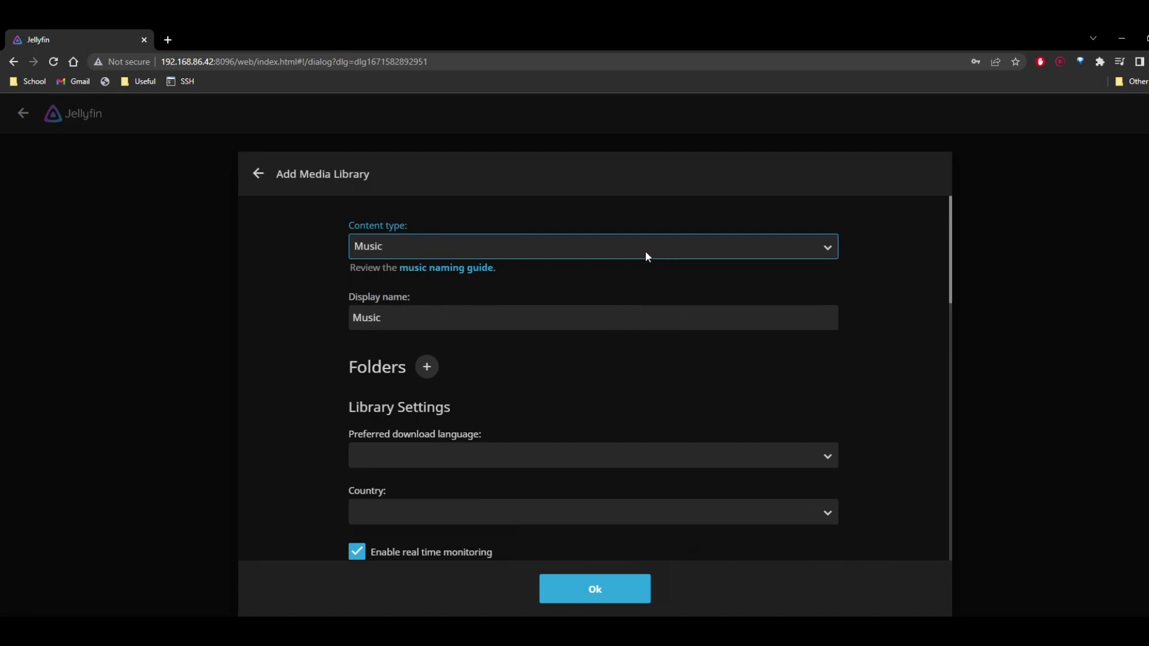
scroll(515, 316, "down", 2)
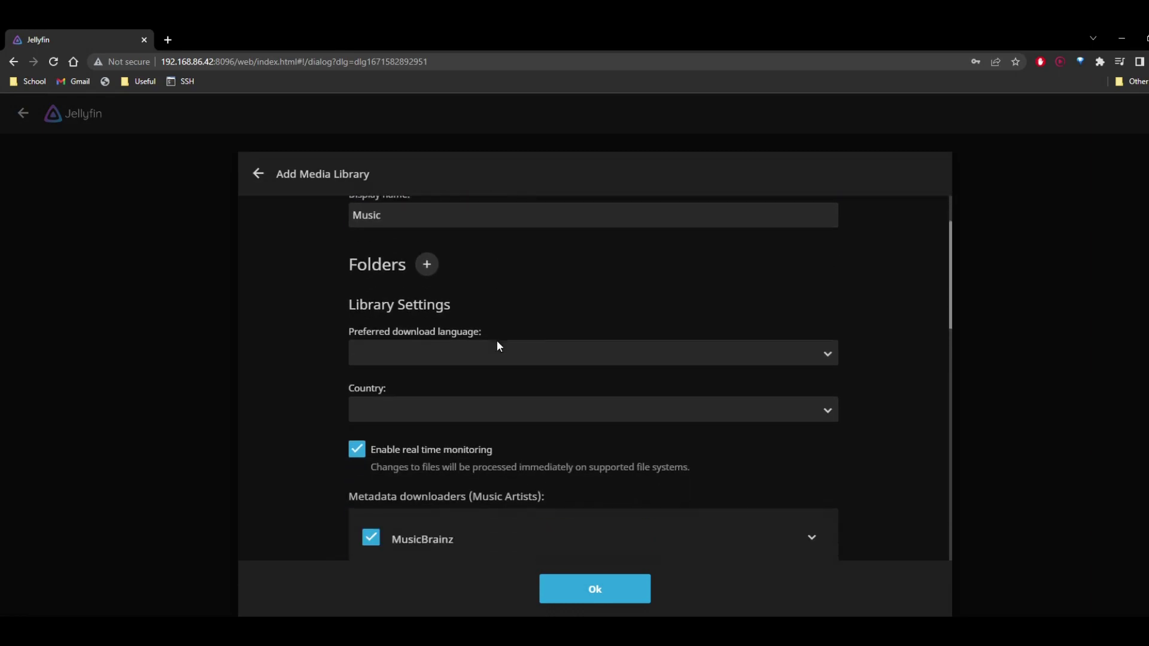
scroll(487, 339, "up", 2)
left_click(479, 316)
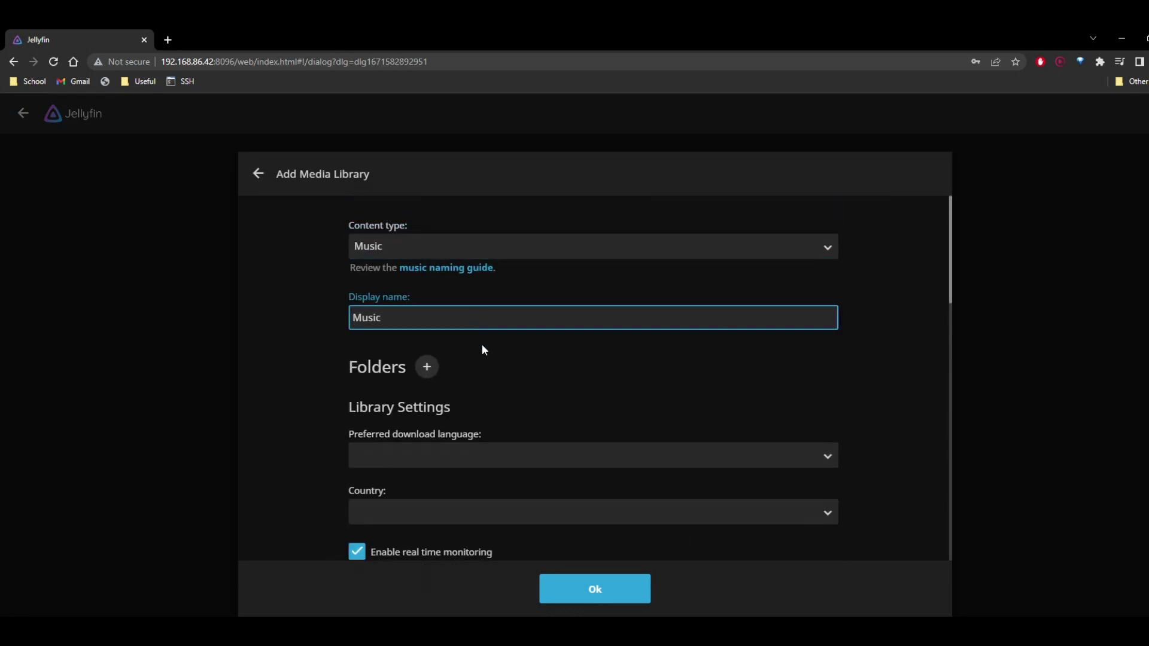
scroll(482, 348, "down", 1)
scroll(482, 347, "up", 1)
key("ctrl+a")
type("Ultimate Music")
scroll(580, 377, "down", 2)
scroll(434, 257, "up", 1)
Step: Add the home folder's Music/download/songs folder as the library path
left_click(429, 244)
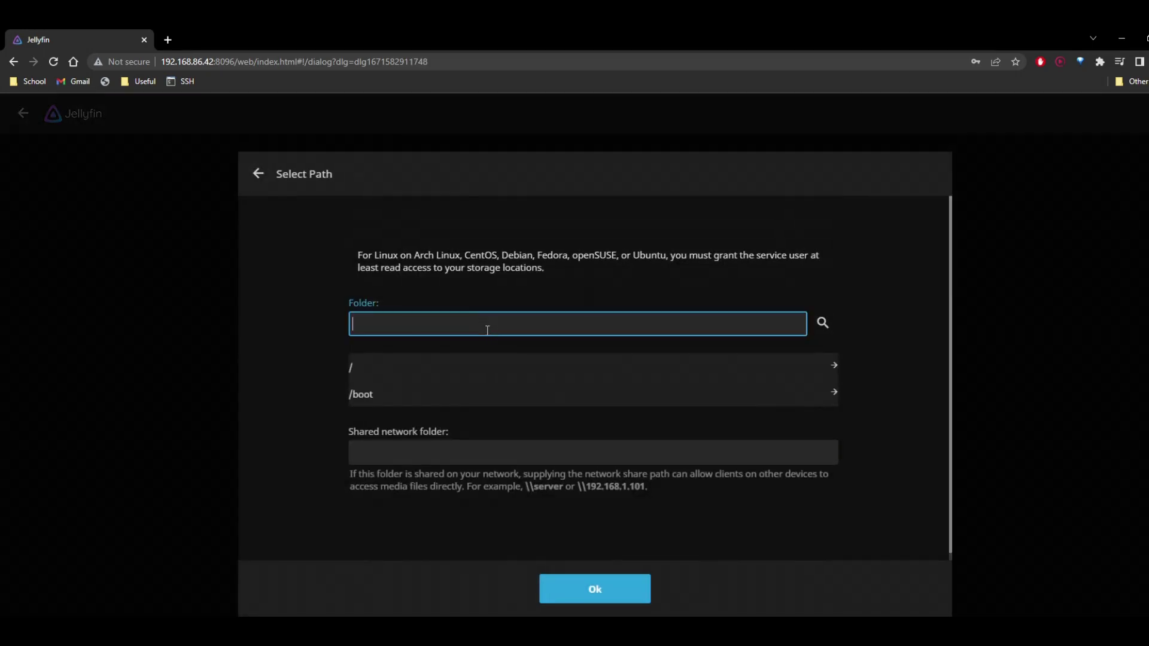
left_click(470, 377)
scroll(431, 386, "down", 5)
scroll(383, 410, "up", 2)
left_click(362, 383)
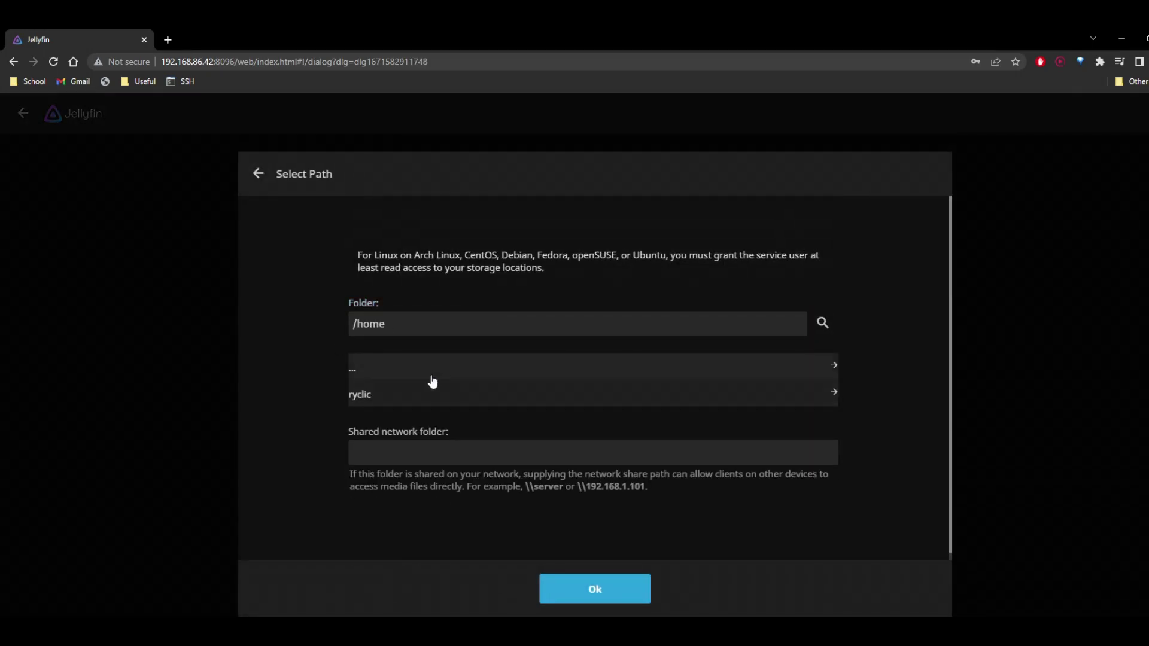
left_click(435, 397)
scroll(388, 422, "down", 3)
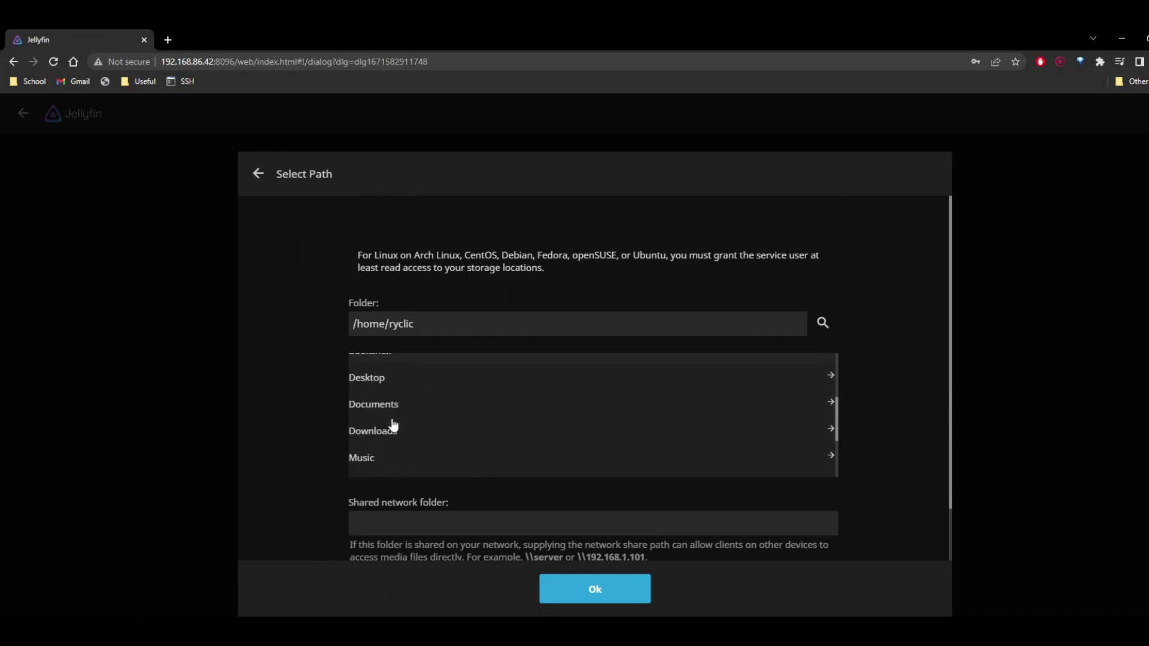
left_click(386, 459)
left_click(377, 403)
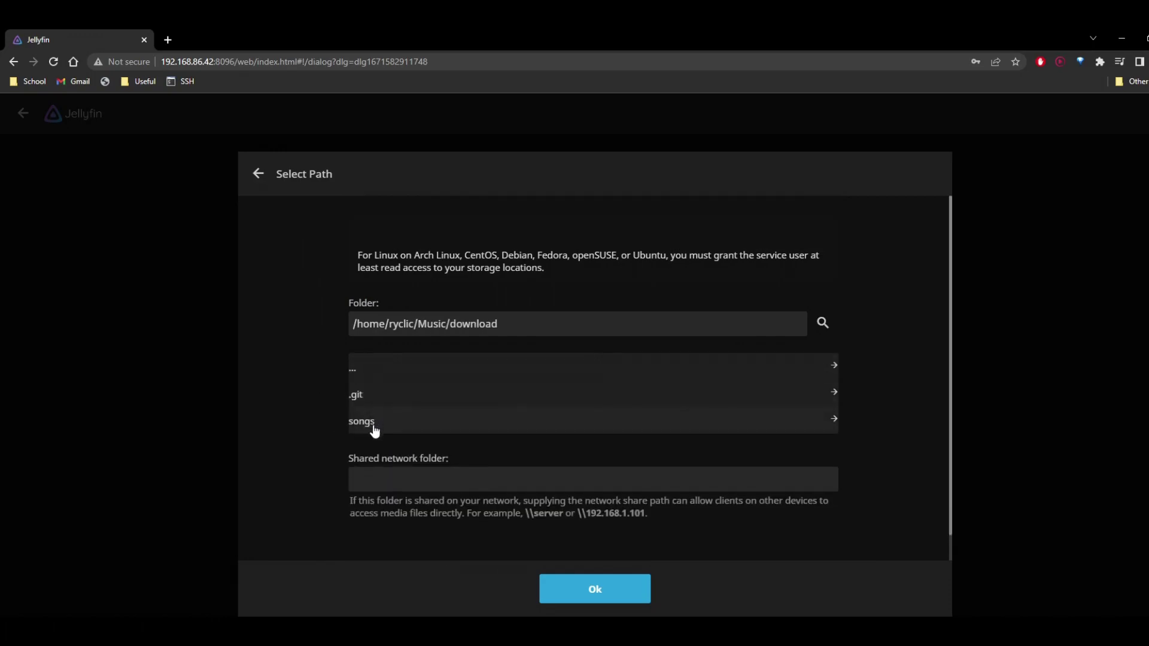
left_click(371, 426)
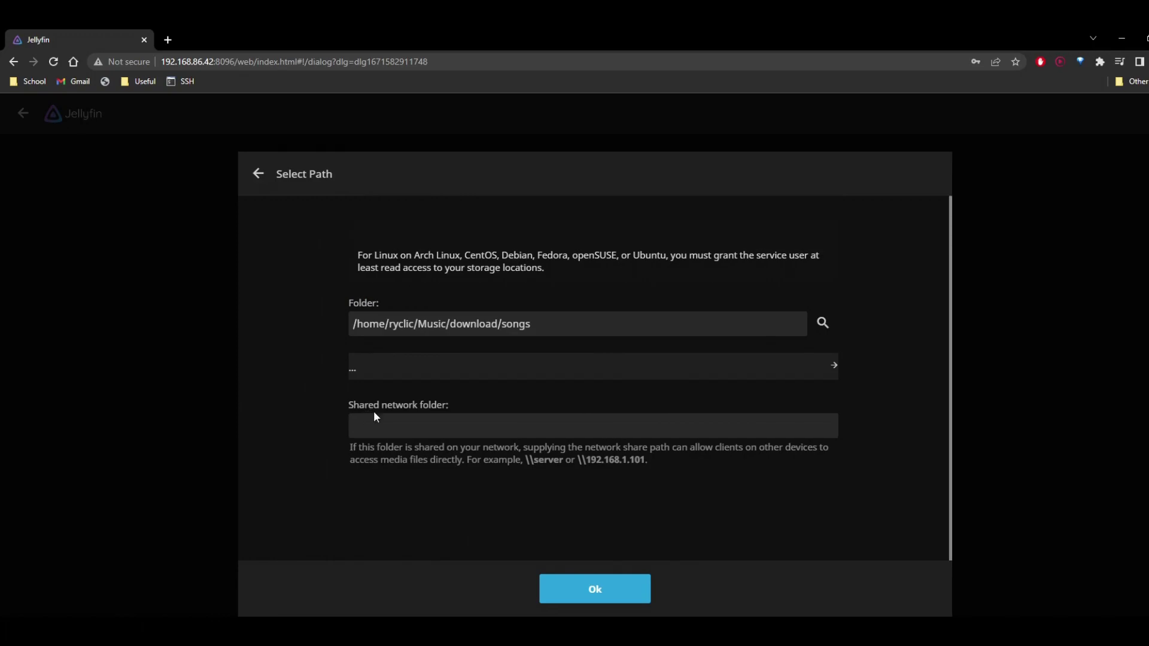
left_click(591, 584)
Step: Set metadata language to English, country to United States, and enable TheAudioDB for artists and albums
scroll(354, 332, "down", 1)
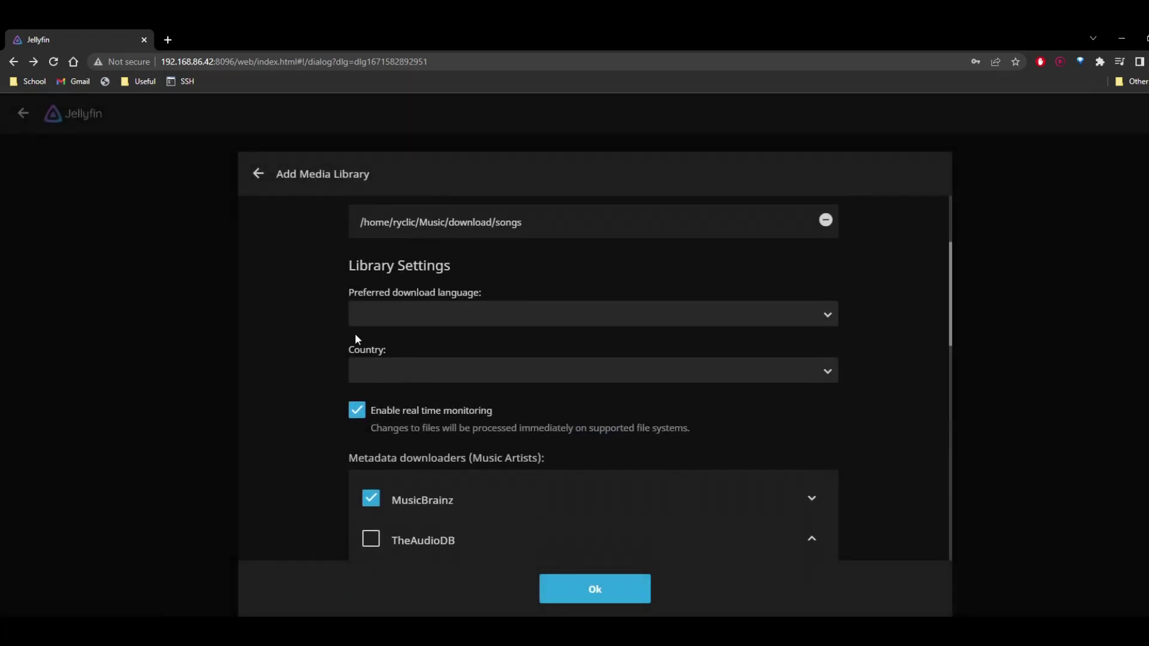
left_click(383, 322)
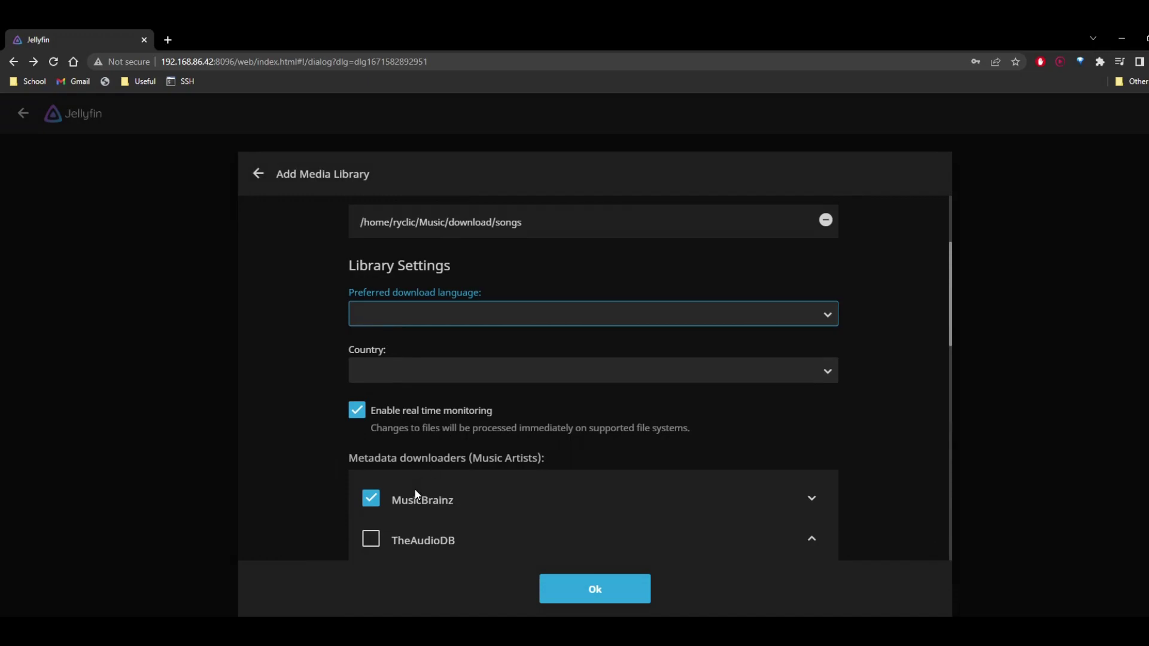
key("e")
key("Tab")
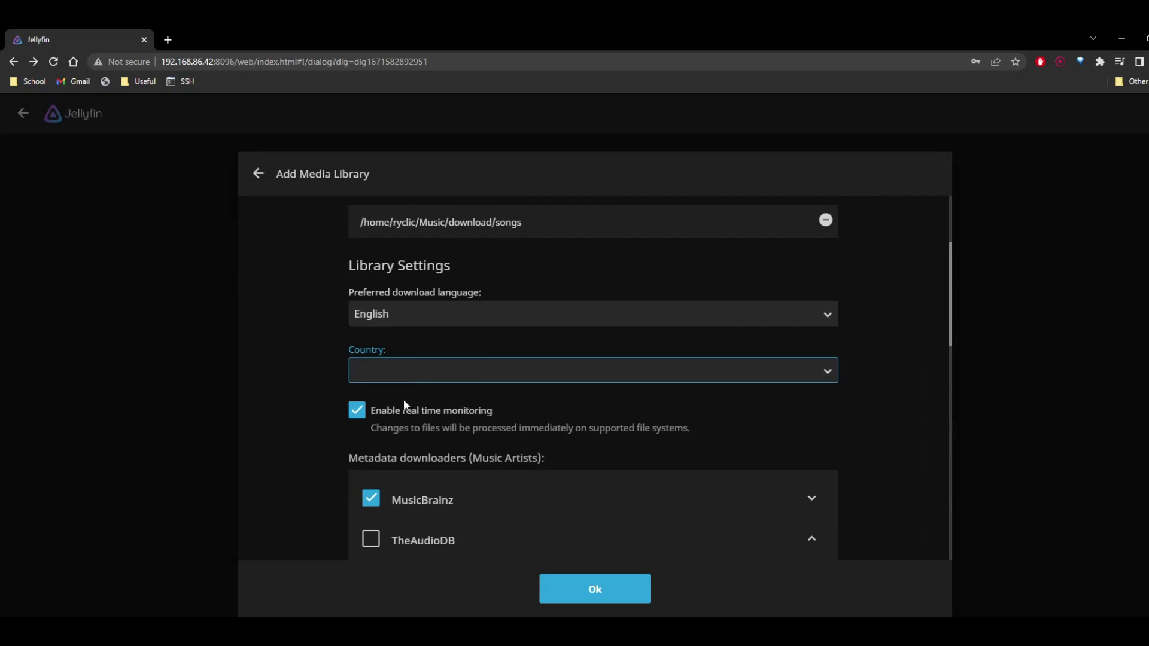
key("u")
scroll(321, 447, "down", 2)
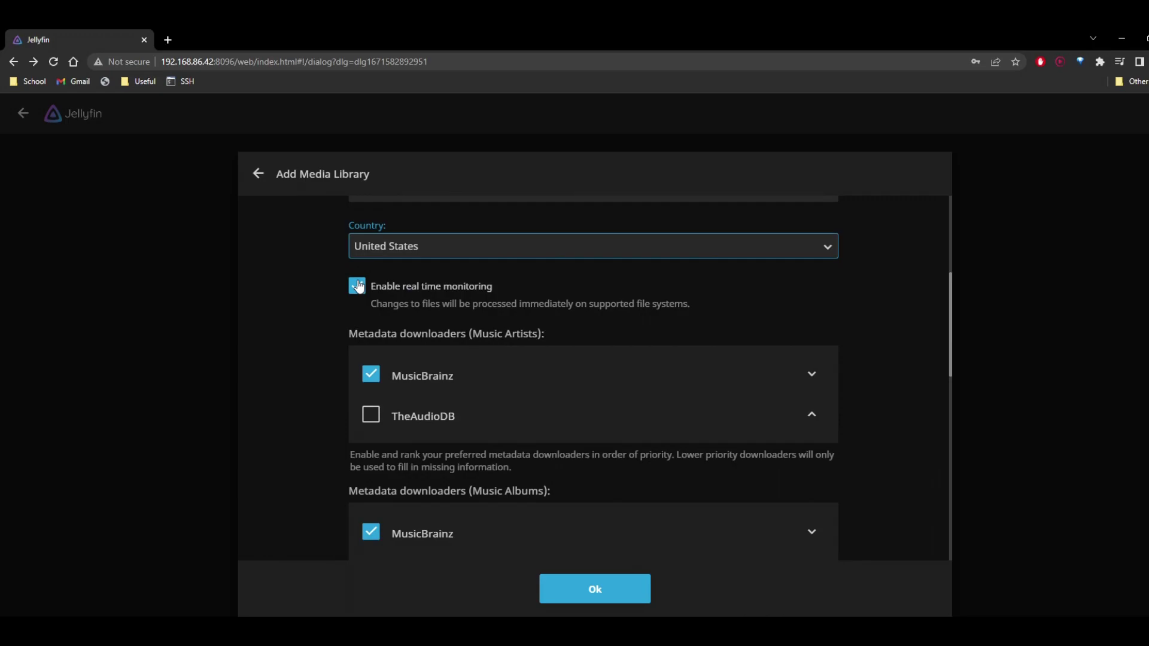
scroll(320, 380, "down", 1)
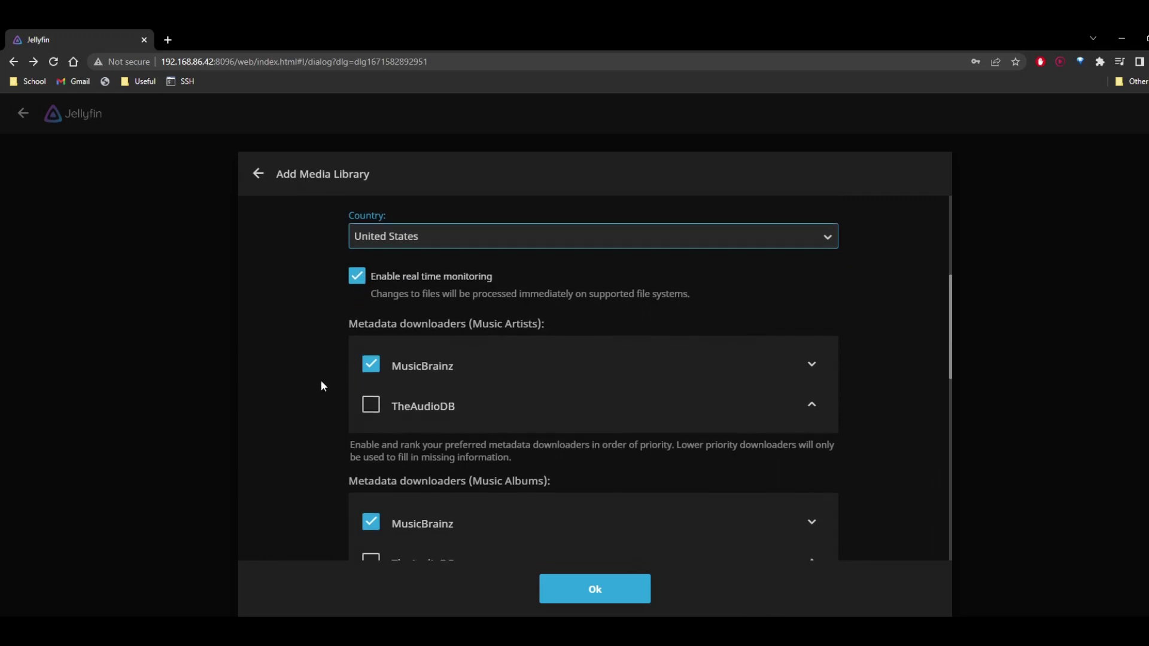
left_click(366, 360)
scroll(333, 361, "down", 2)
left_click(371, 385)
Step: Leave automatic metadata refresh at Never and create the Ultimate Music library
scroll(302, 374, "up", 2)
scroll(318, 394, "down", 4)
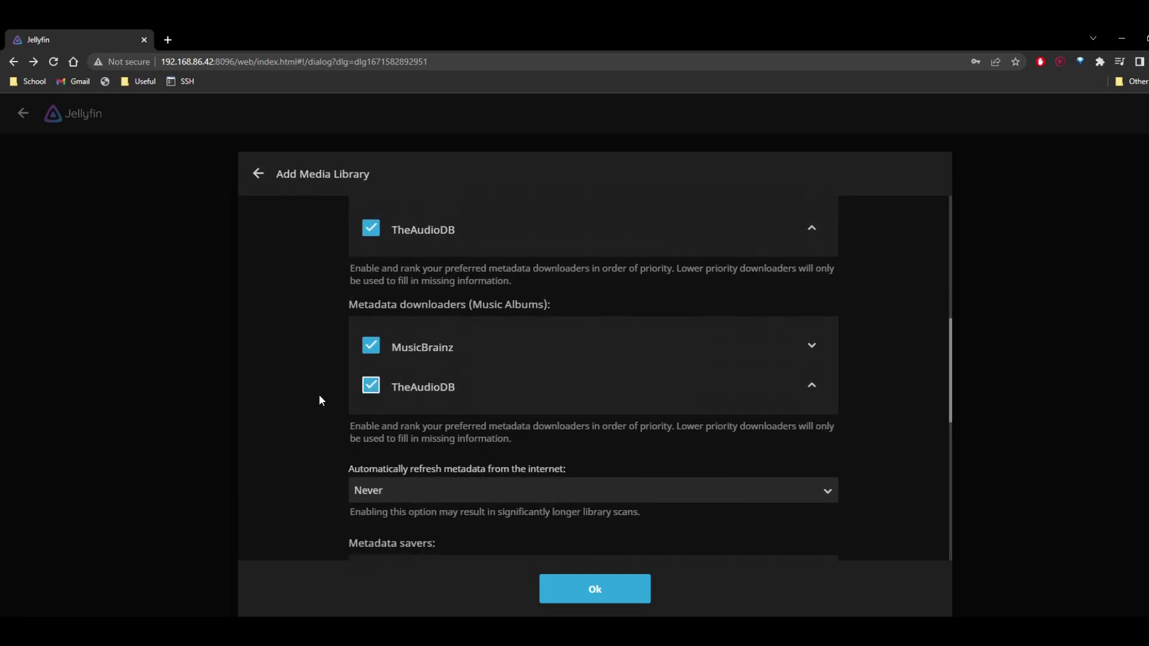
scroll(322, 391, "down", 2)
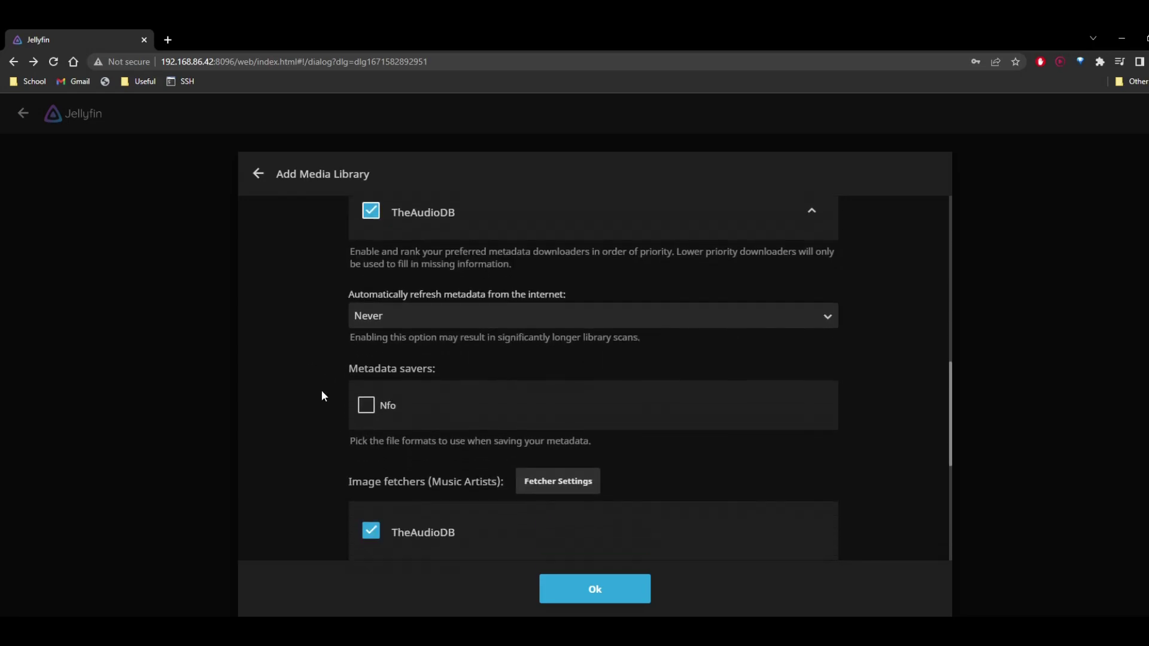
left_click(374, 240)
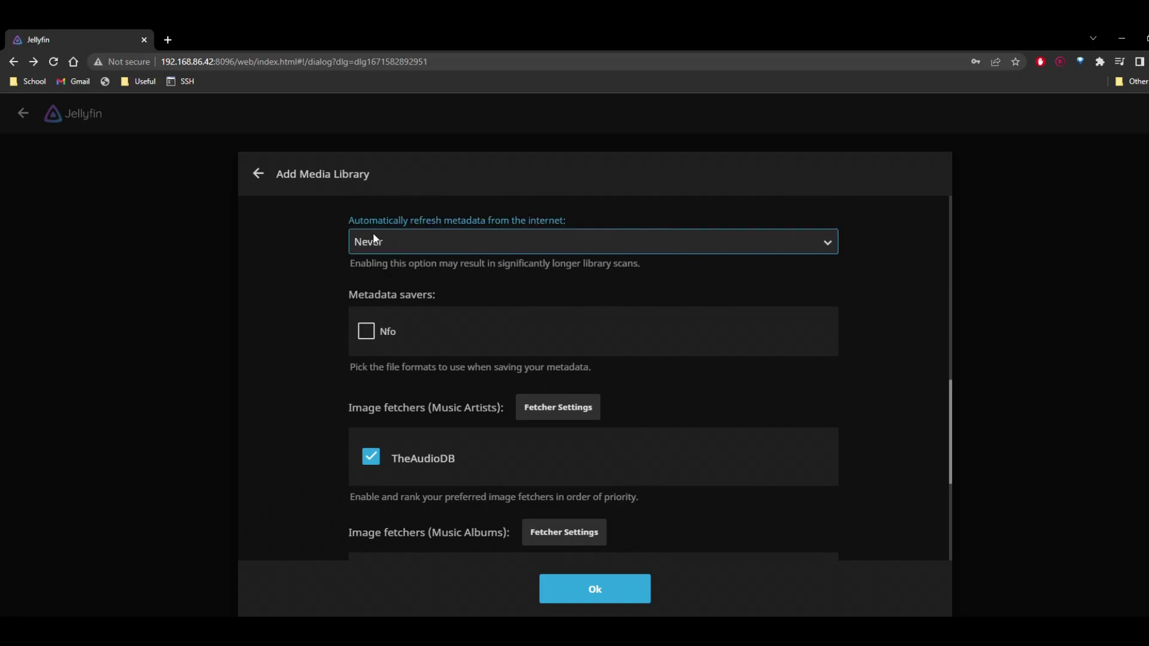
left_click(234, 322)
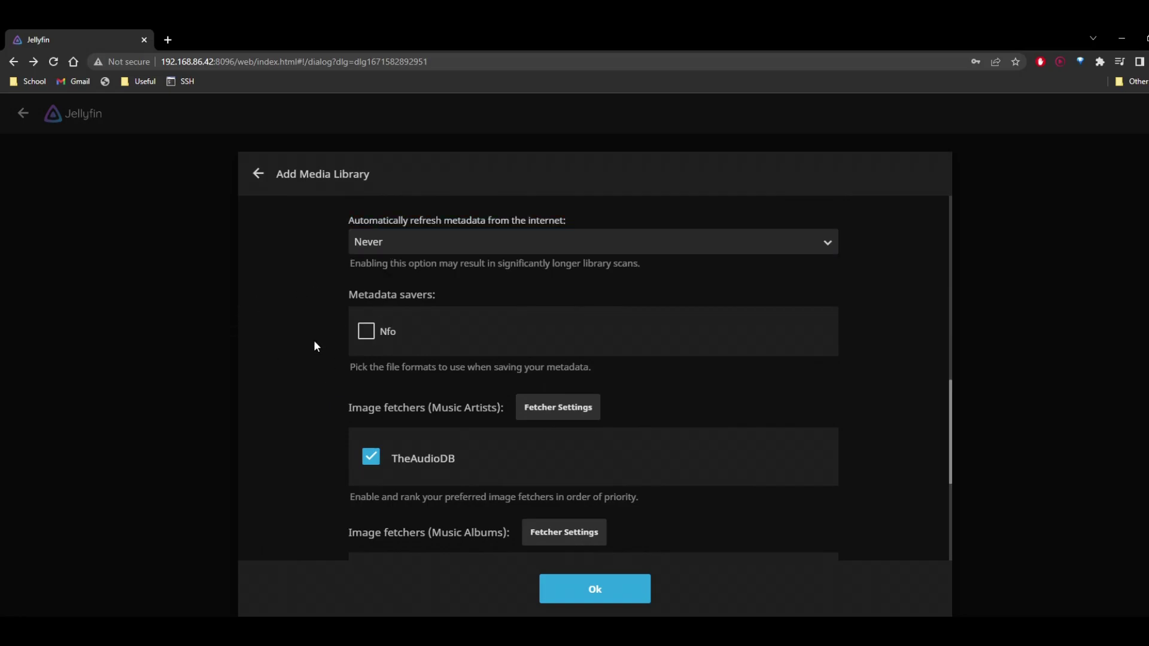
scroll(315, 341, "down", 5)
scroll(316, 346, "down", 3)
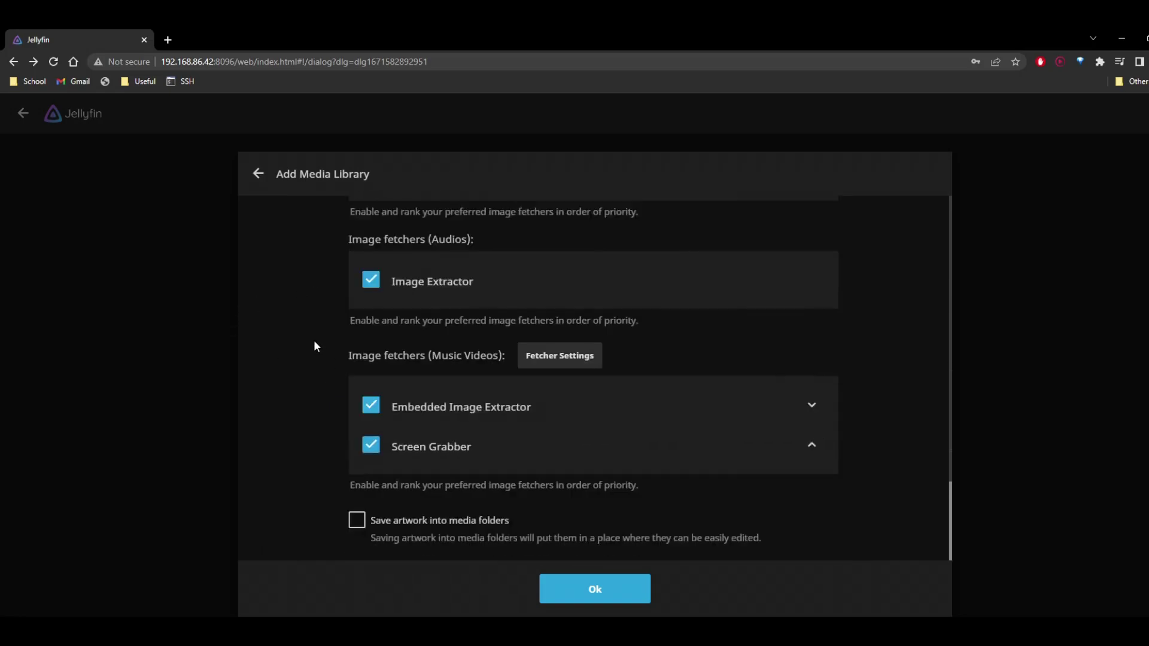
scroll(315, 346, "up", 1)
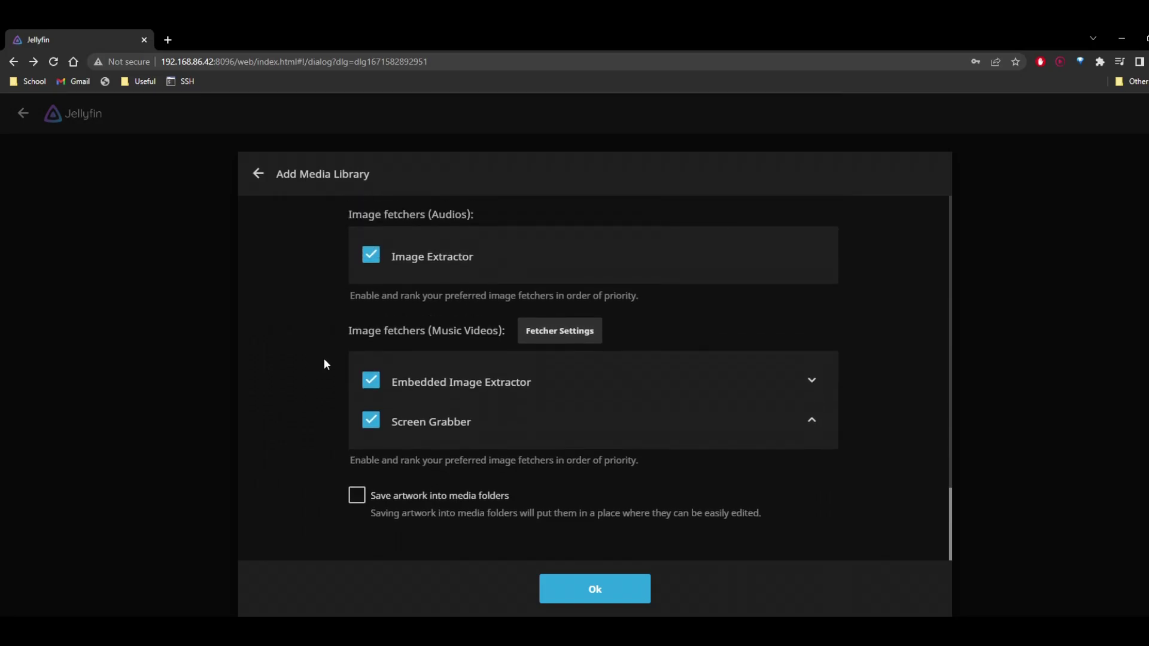
scroll(324, 358, "down", 1)
scroll(360, 389, "up", 4)
left_click(573, 594)
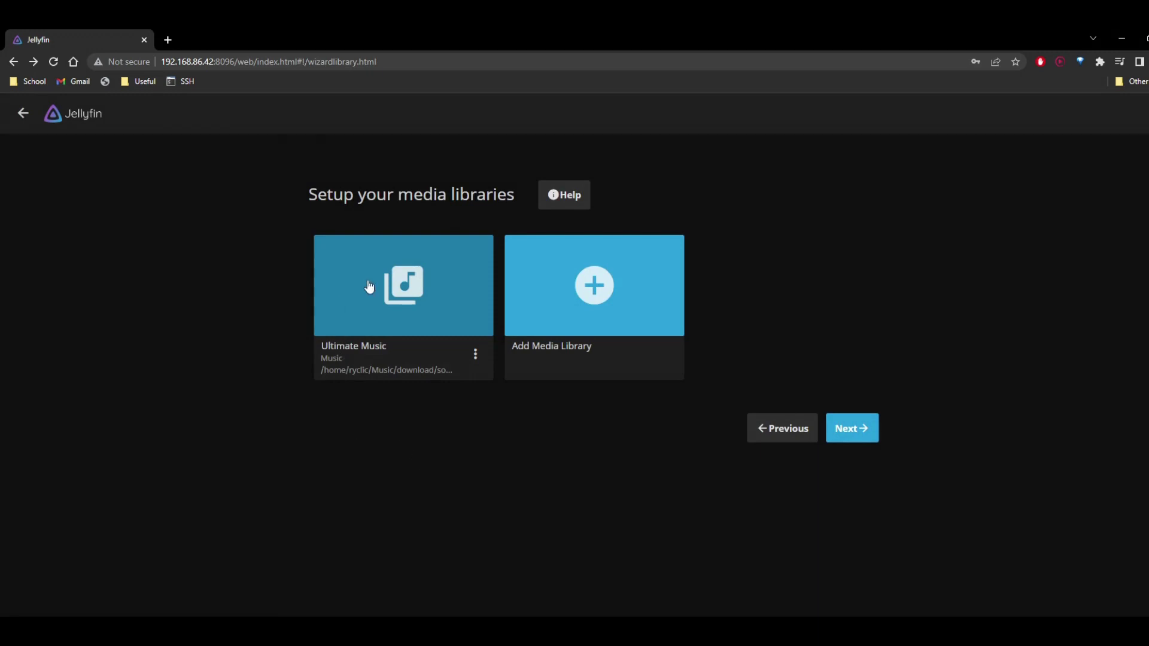
Step: Scan the Ultimate Music library and proceed to the metadata language step
left_click(475, 356)
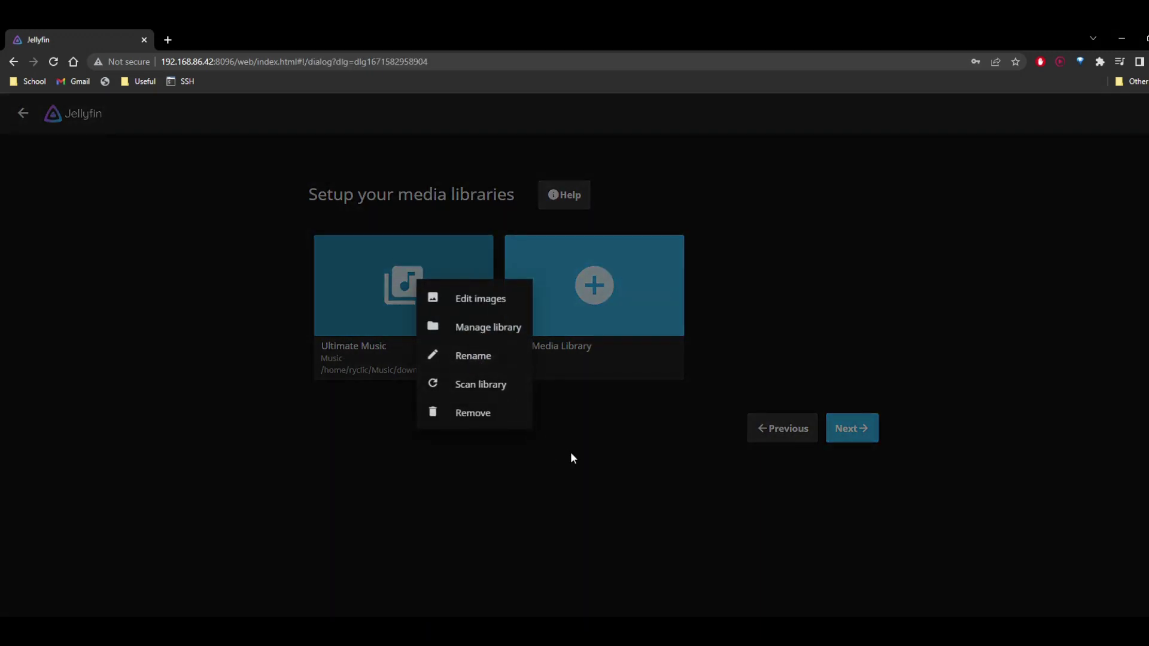
left_click(505, 385)
left_click(849, 427)
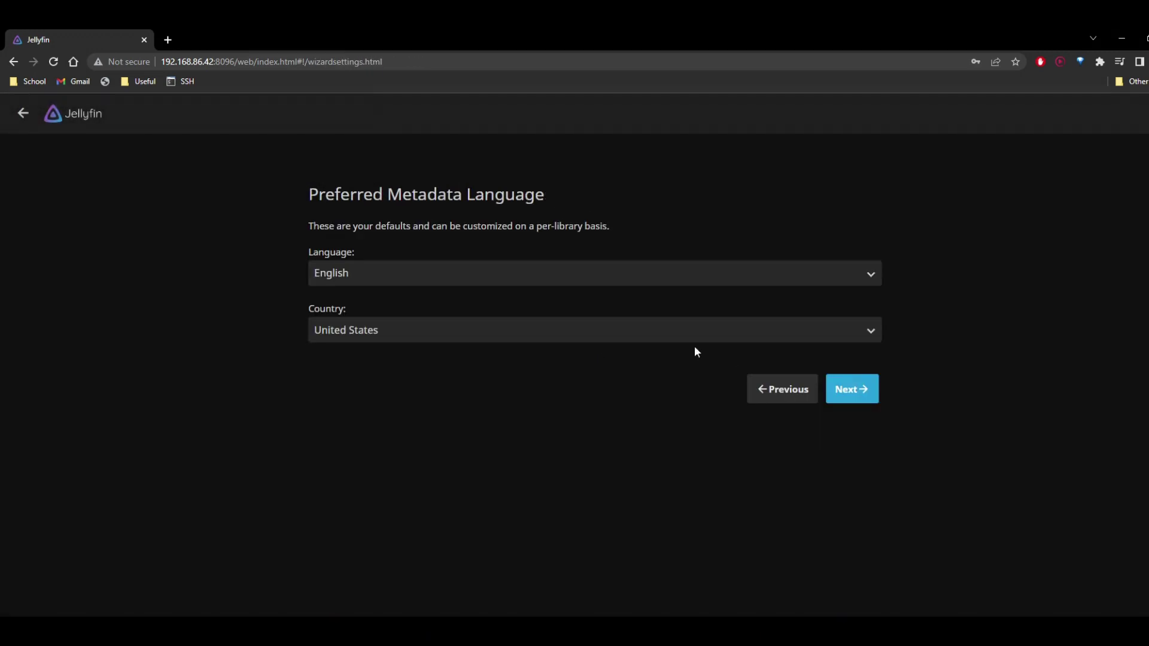
Step: Keep remote connections allowed with automatic port mapping off and continue
left_click(866, 398)
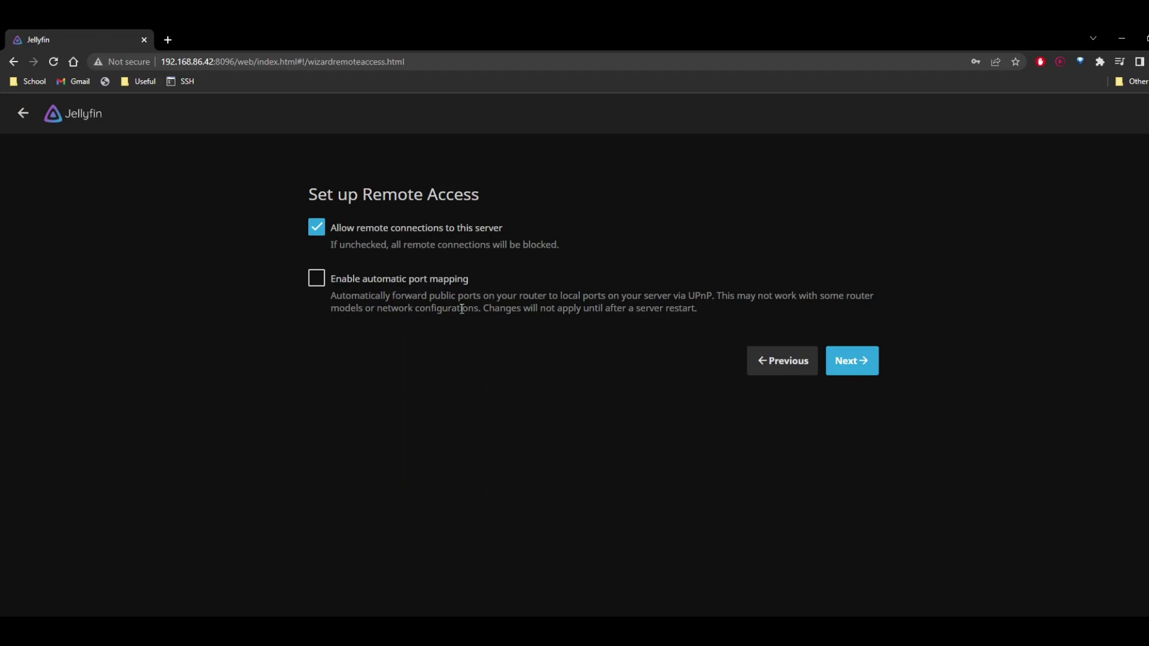
left_click_drag(440, 296, 624, 307)
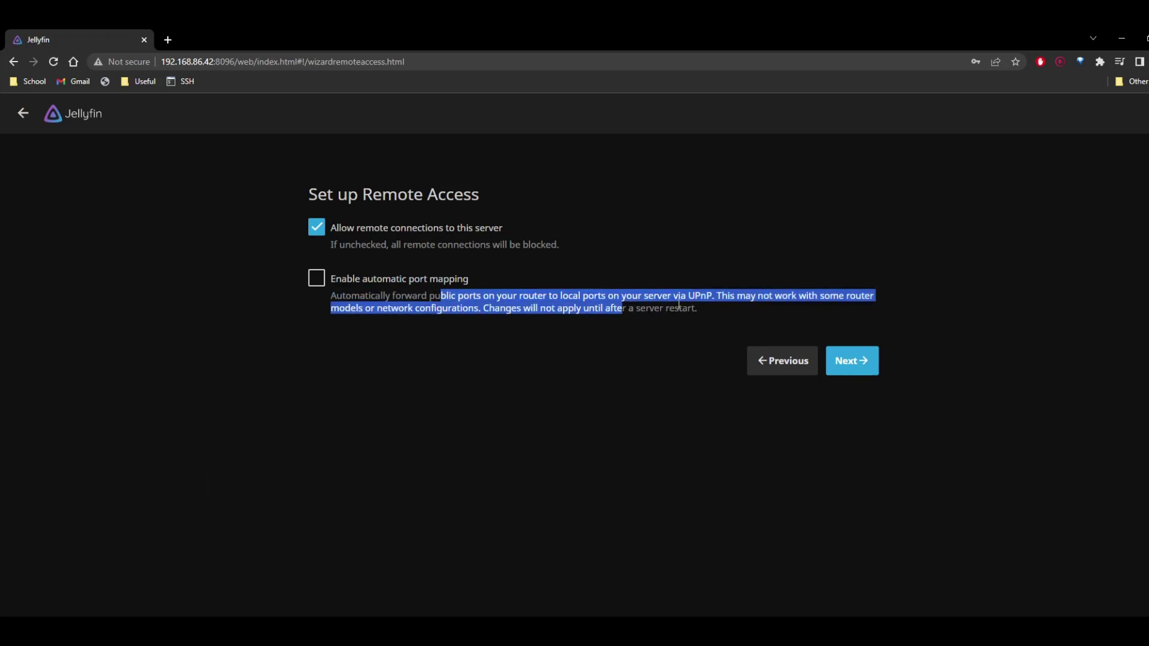
left_click(626, 309)
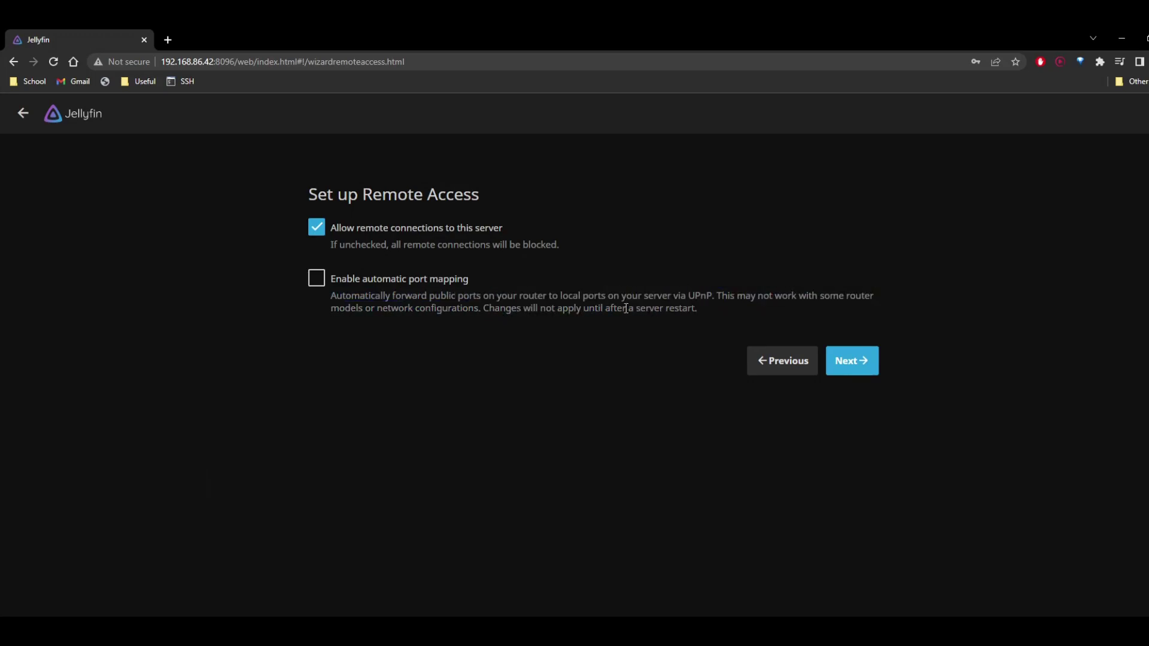
left_click(856, 363)
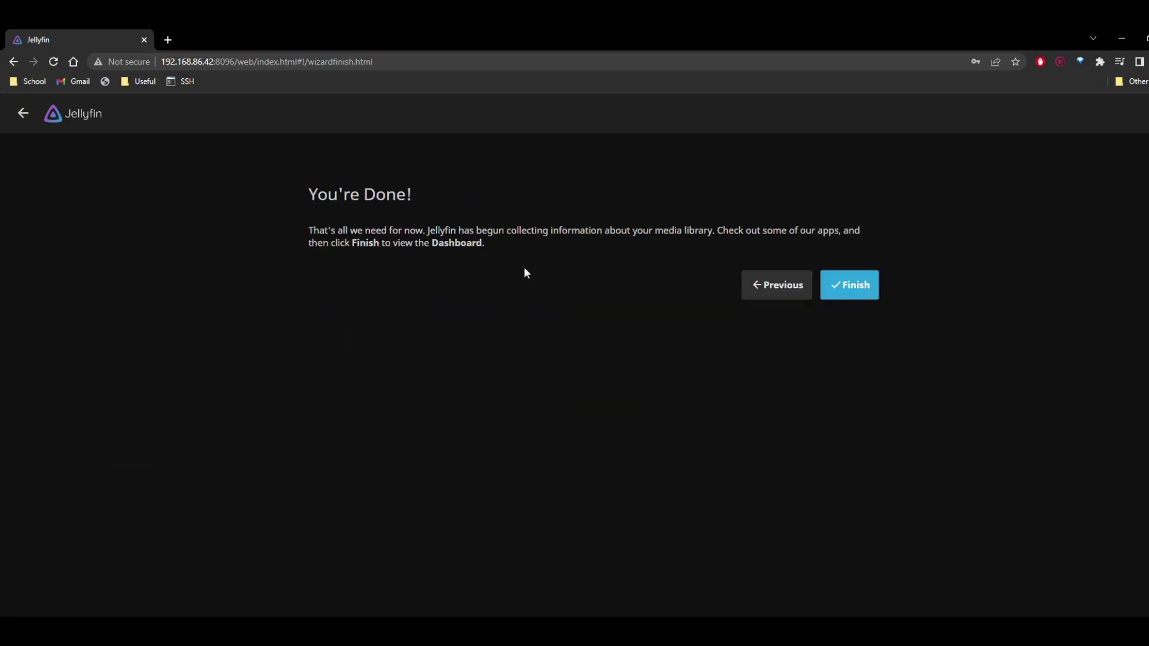
Step: Finish the setup wizard and sign in with the new admin account
left_click(841, 294)
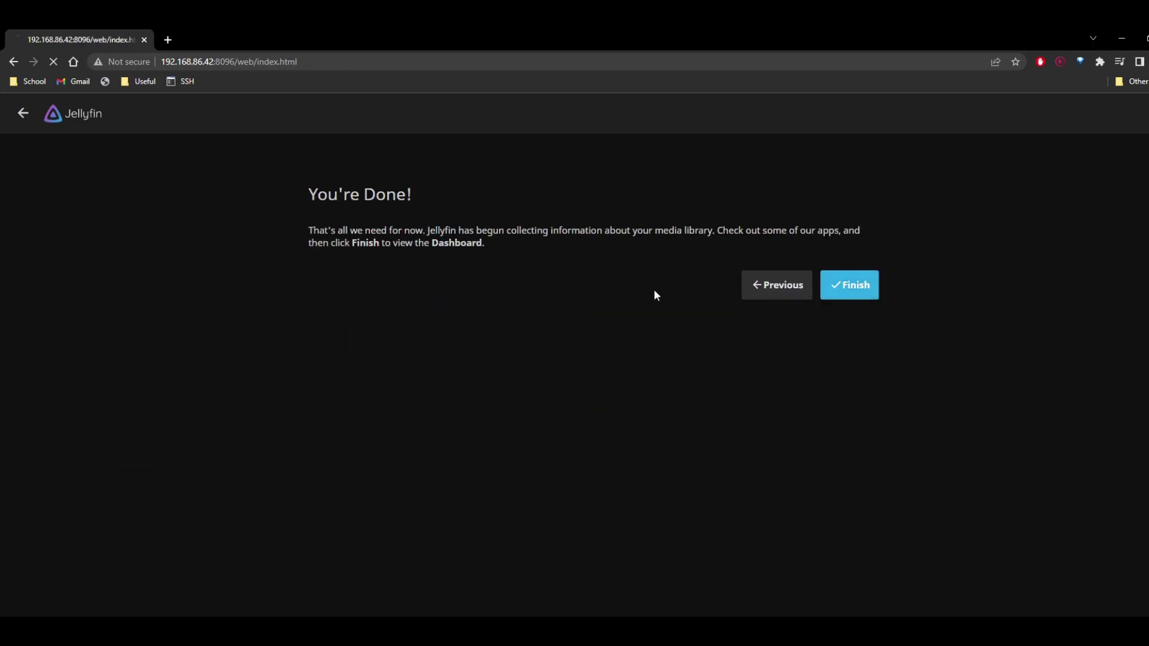
type("Ryclic")
key("Tab")
type("*********")
key("Return")
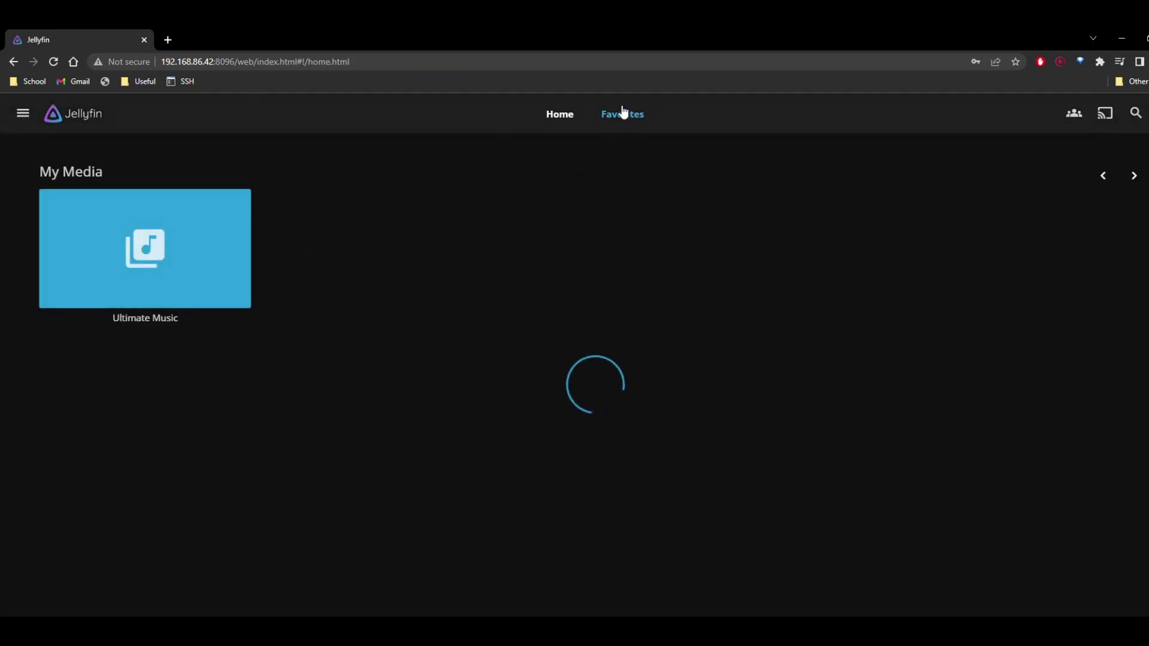
Step: Check Ultimate Music's 658 songs and albums views, then visit Favorites and return home
left_click(187, 213)
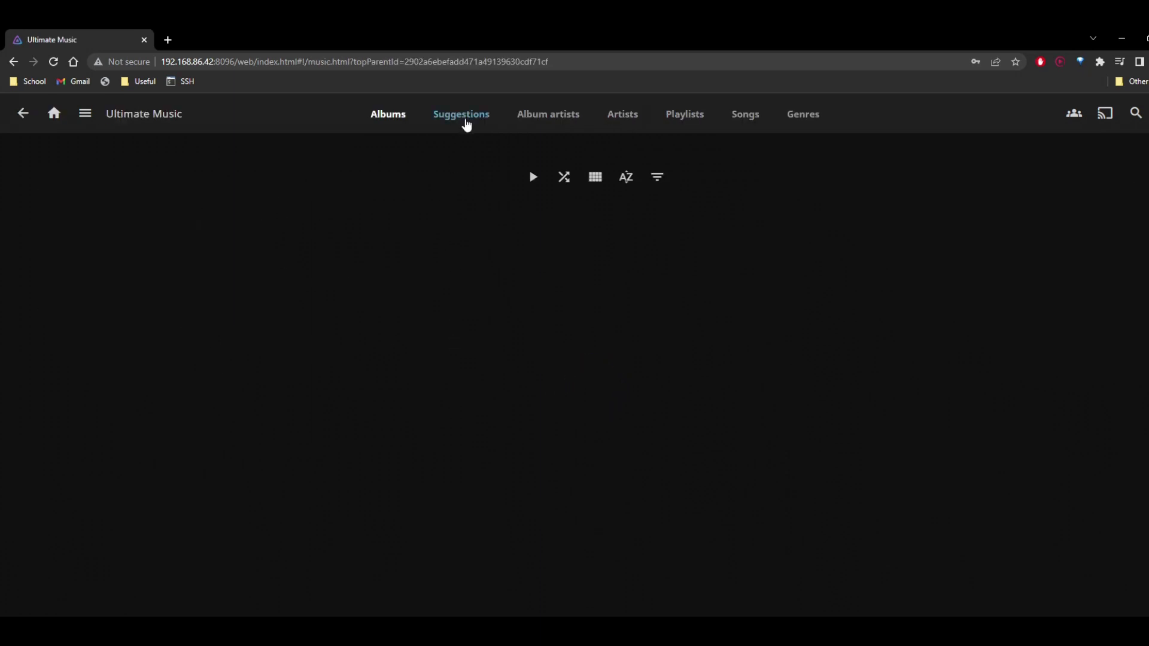
left_click(748, 115)
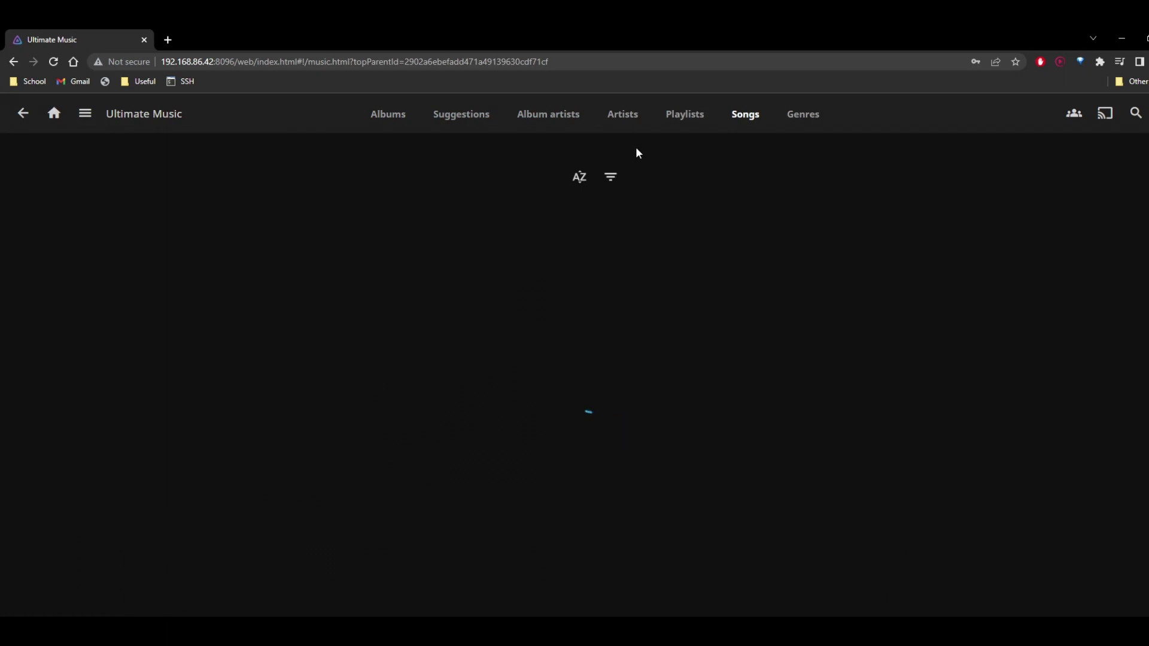
left_click(387, 120)
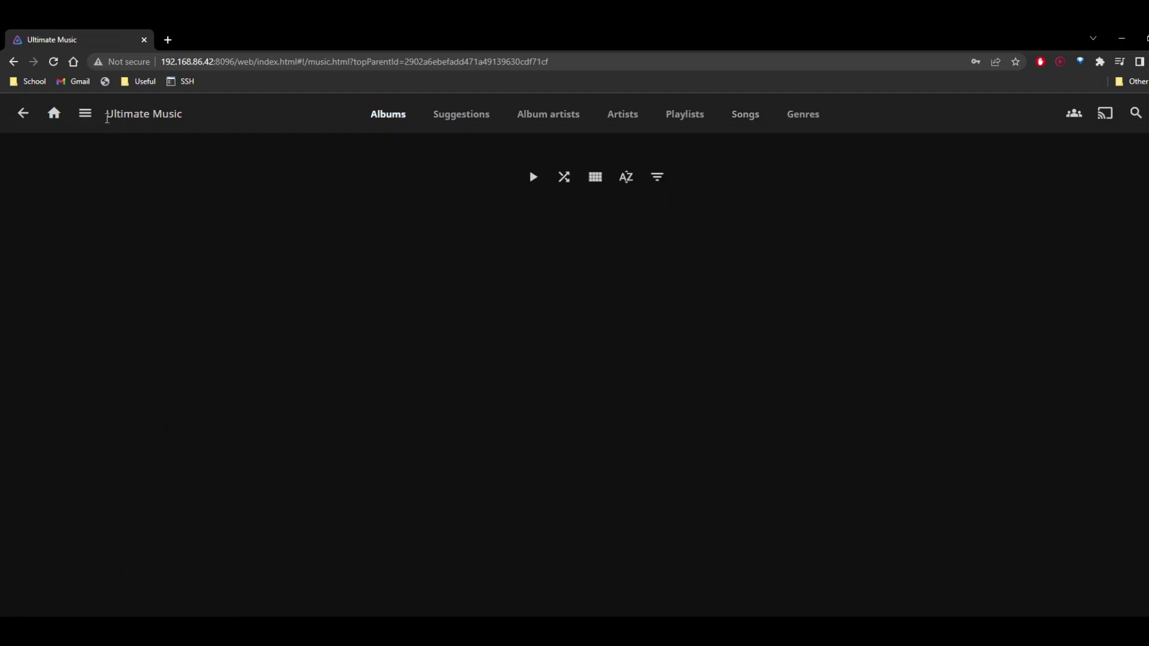
left_click(26, 120)
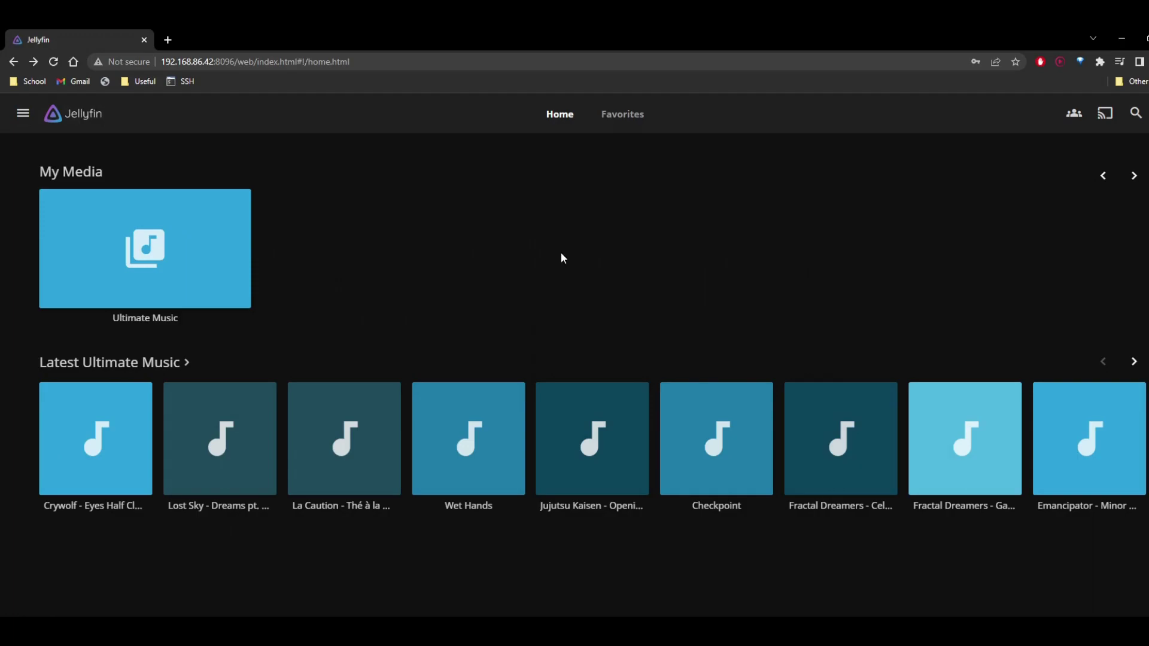
left_click(625, 117)
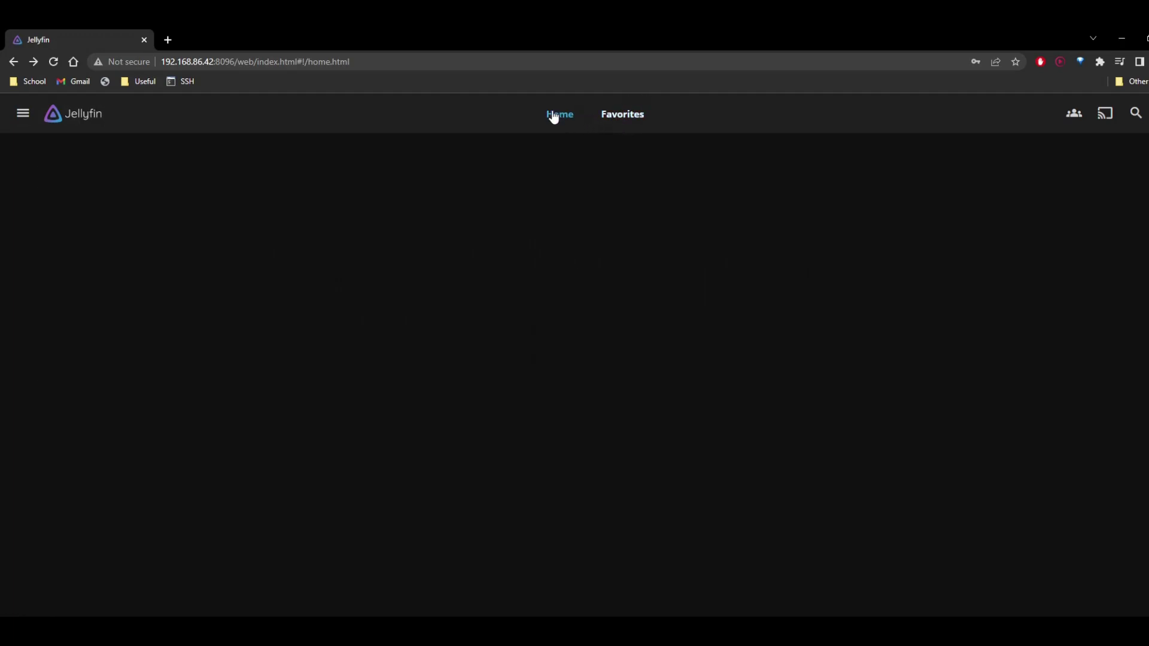
left_click(555, 115)
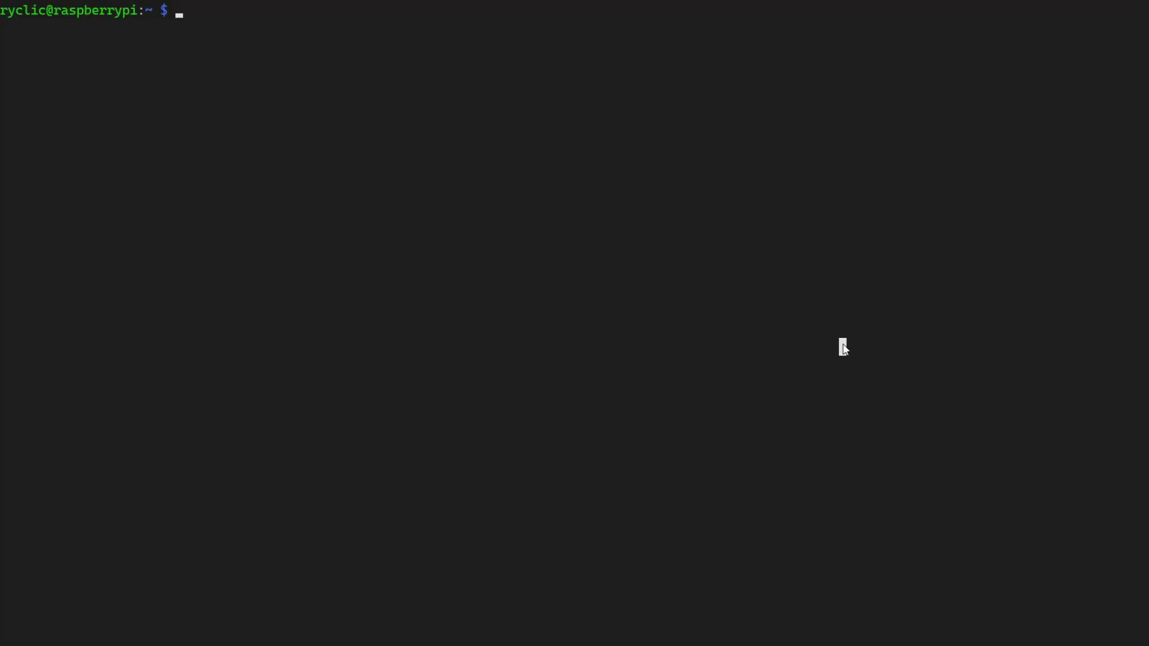
Step: Update and upgrade the Pi's packages and install default-jdk
type("sudo apt update")
key("Return")
type("sudo apt upgrade -y")
key("Return")
type("sudo apt install default-jdk")
key("Return")
type("y")
key("Return")
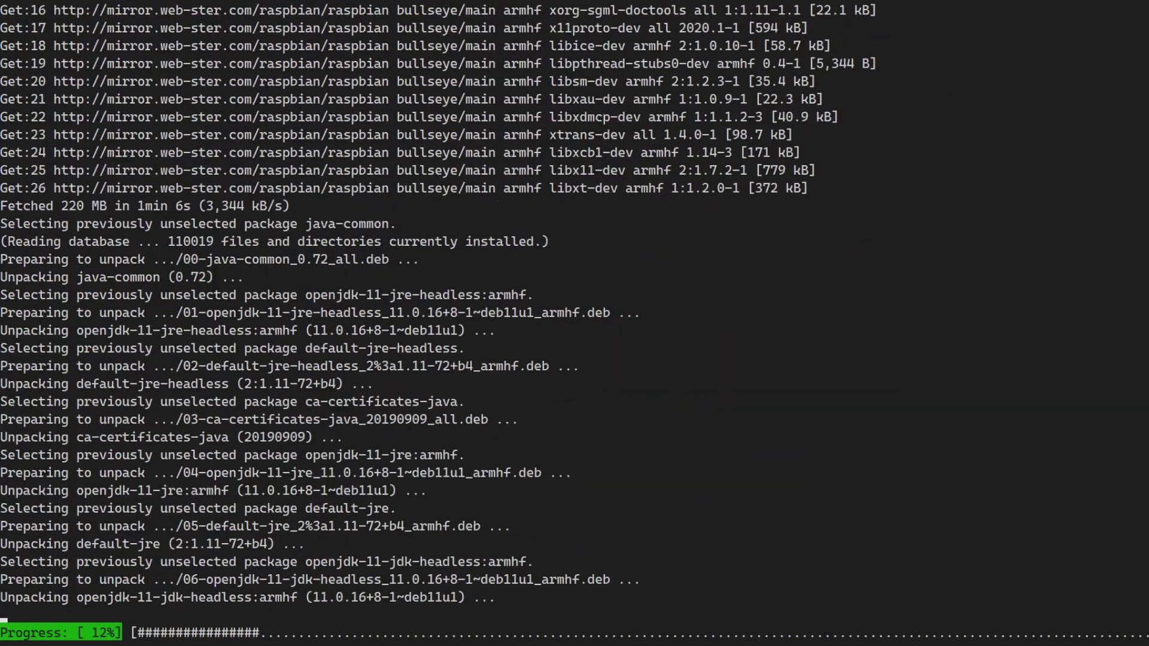
Step: Create the Data/MCServer folder and download the Minecraft server.jar into it with wget
type("ls")
key("Return")
type("mkdir Data")
key("Return")
type("cd Data")
Step: Try launching server.jar with 1024M heap and check the installed Java version
key("Return")
type("mkdir s")
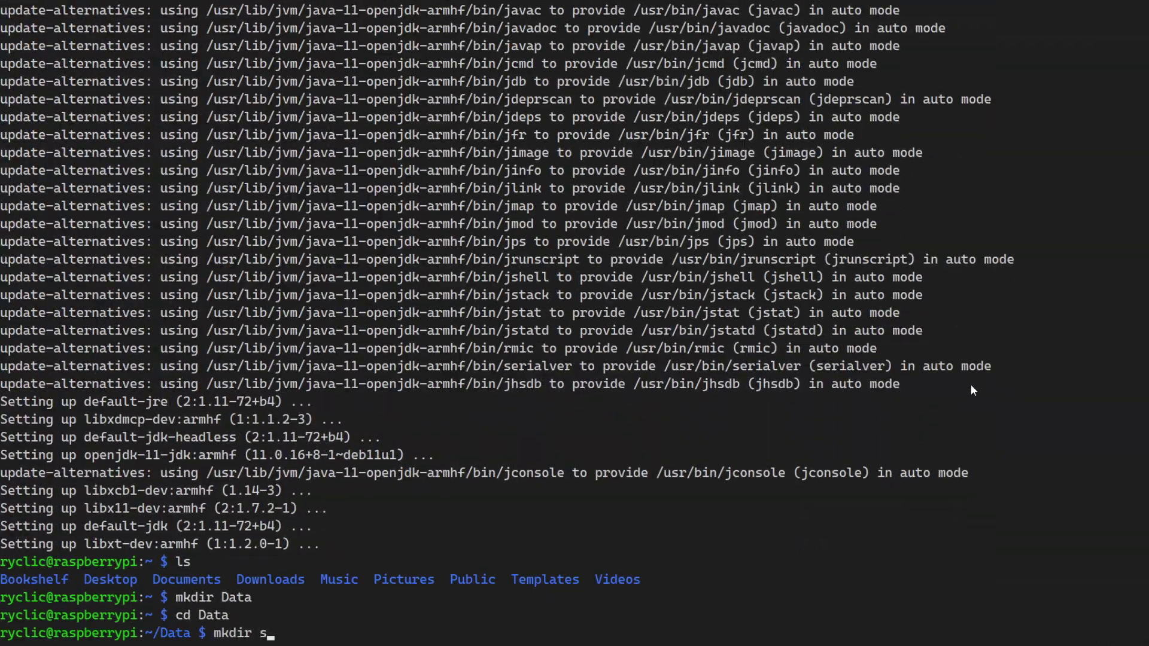
type("MCServer")
key("Return")
type("cd MCServer/")
key("Return")
type("wget https://piston-data.mojang.com/v1/objects/c9df48efed58511cdd0213c56b9013a7b5c9ac1f/server.jar")
key("Return")
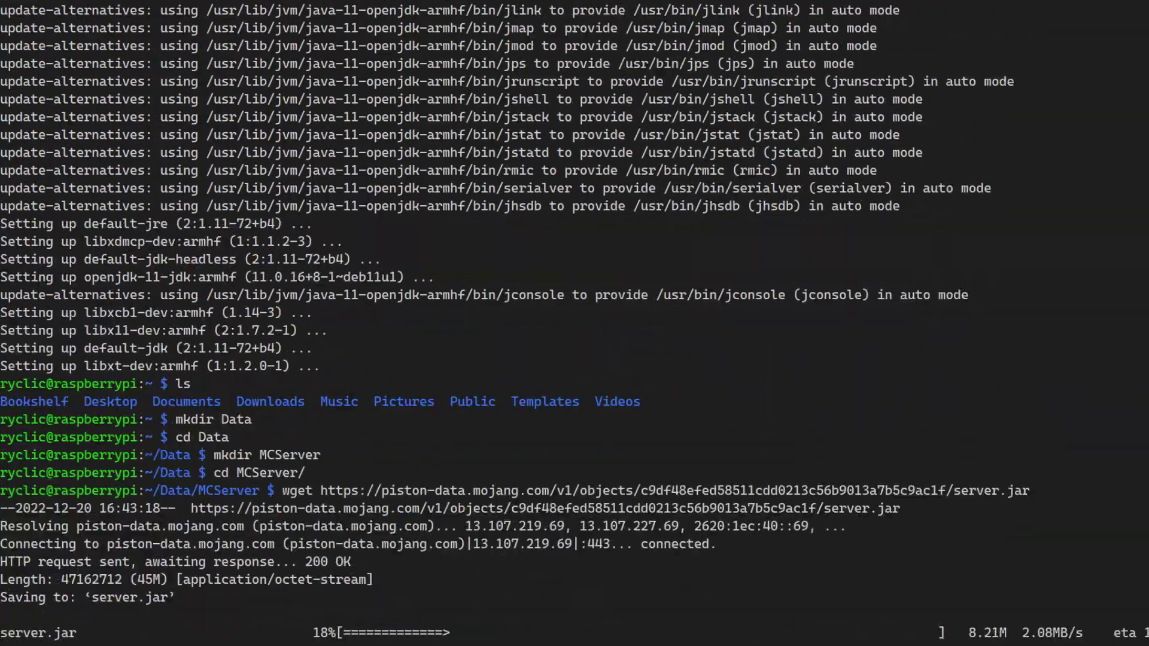
type("java -Xmx1024M -Xms1024M -jar server.jar")
key("Return")
key("Up")
key("Return")
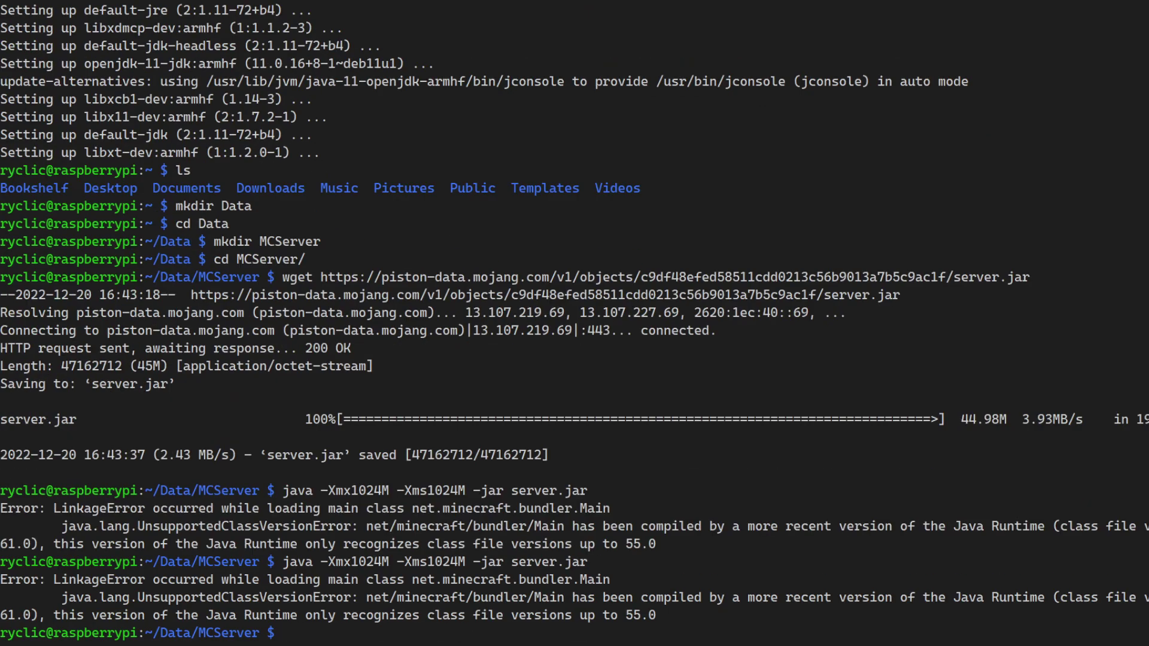
type("java --version")
key("Return")
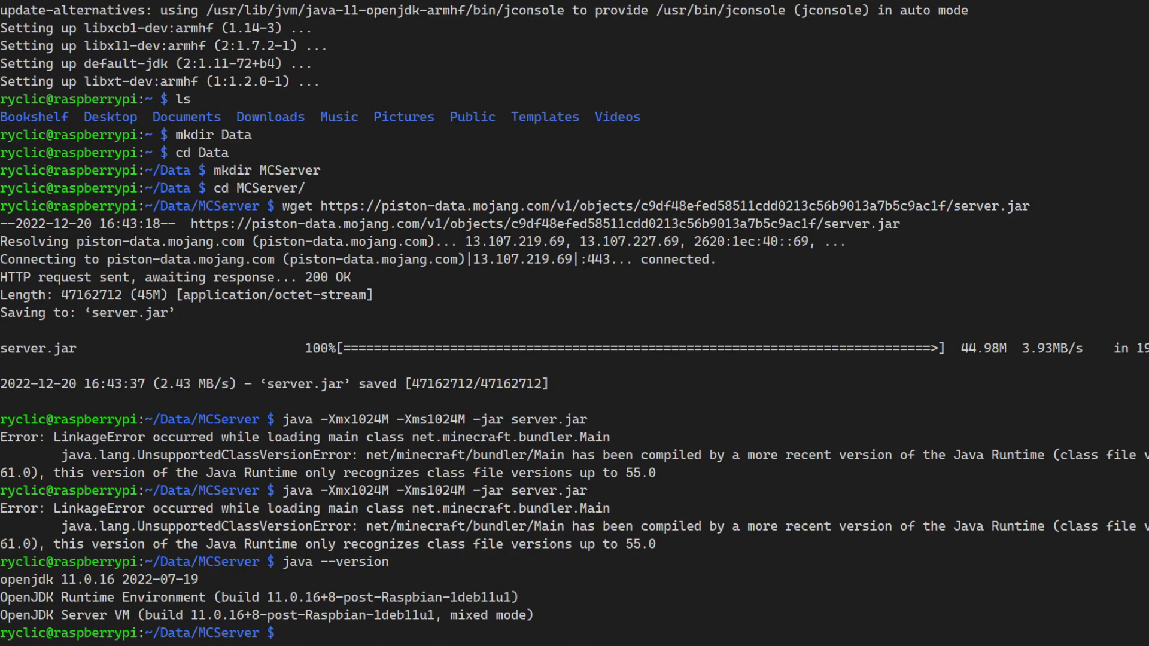
Step: Install openjdk-17-jdk after a failed openjdk-19 attempt, then verify javac and relaunch the server
type("sudo apt install openjdk-")
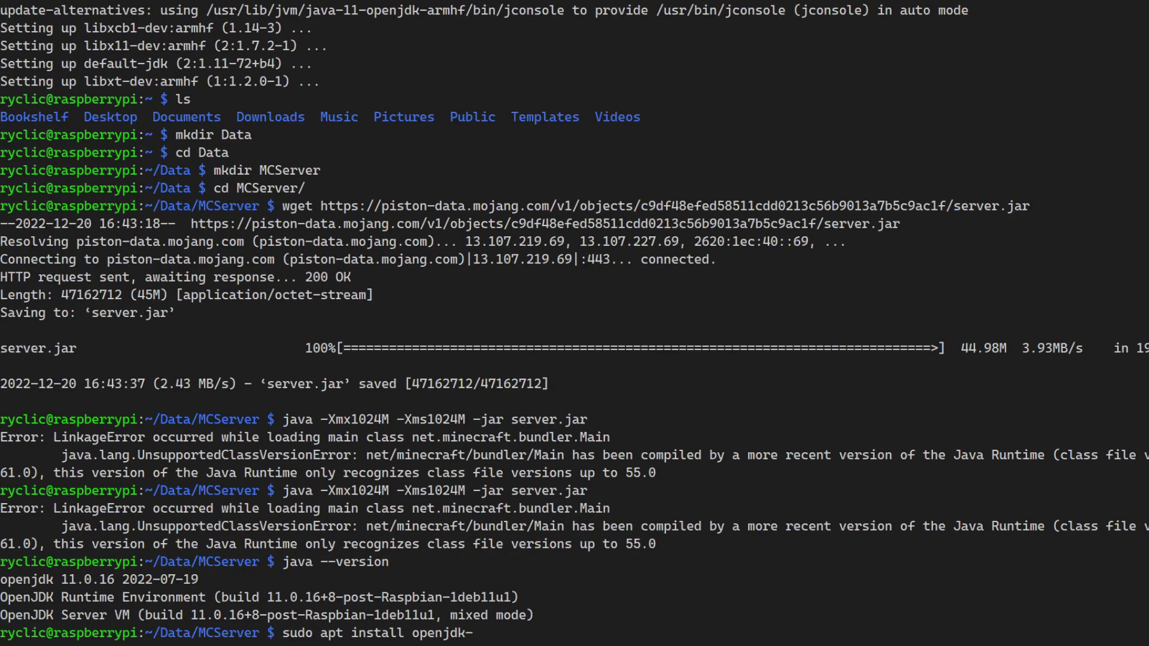
type("19-jdk")
key("Return")
type("sudo apt install openjdk-17-jdk")
key("Return")
type("y")
key("Return")
key("ctrl+c")
type("javac -version")
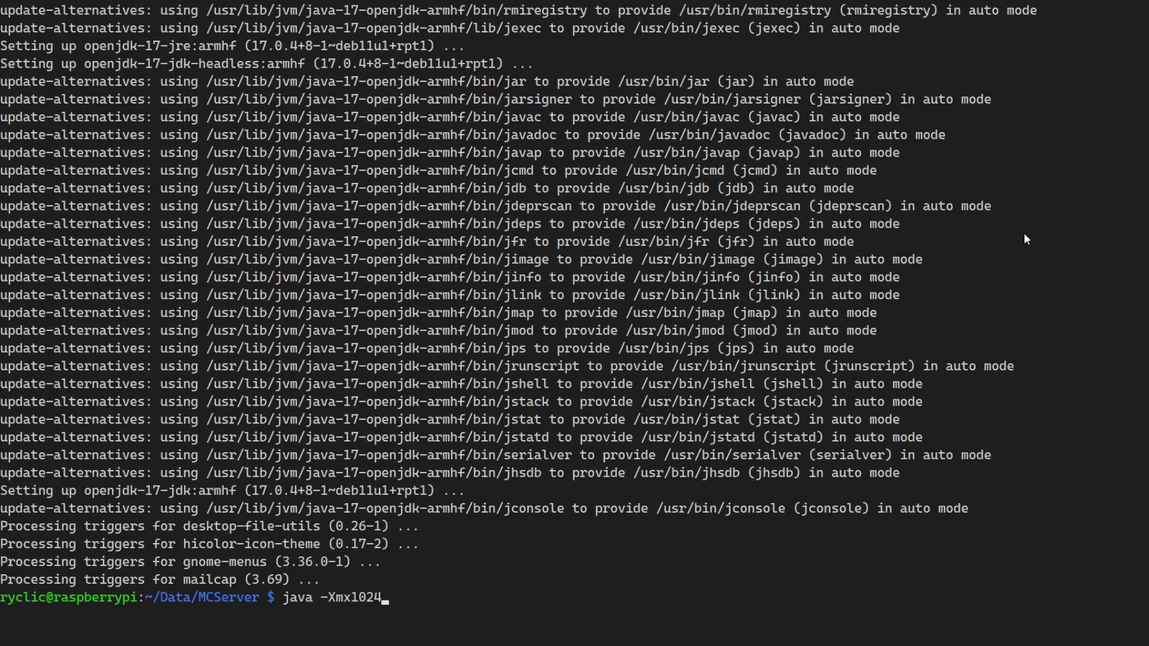
key("Return")
Step: Accept the EULA in eula.txt with nano and start the server with java -Xmx1024M -Xms1024M
type("sudo apt install")
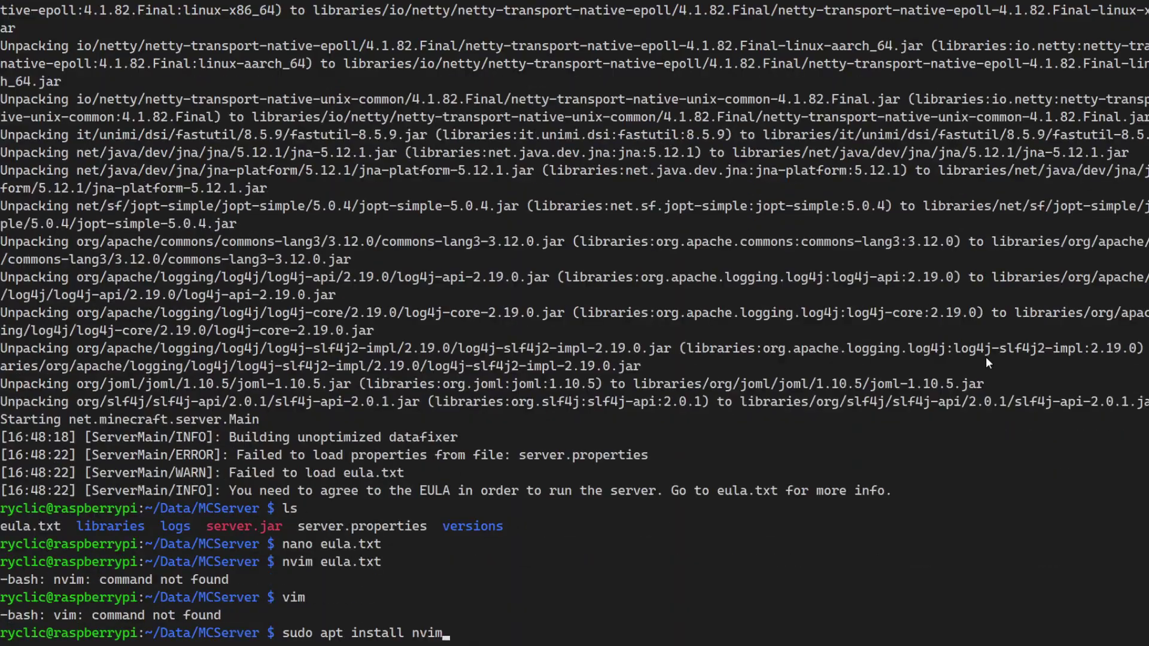
type("nvim")
key("Return")
type("nano eula.txt")
key("Return")
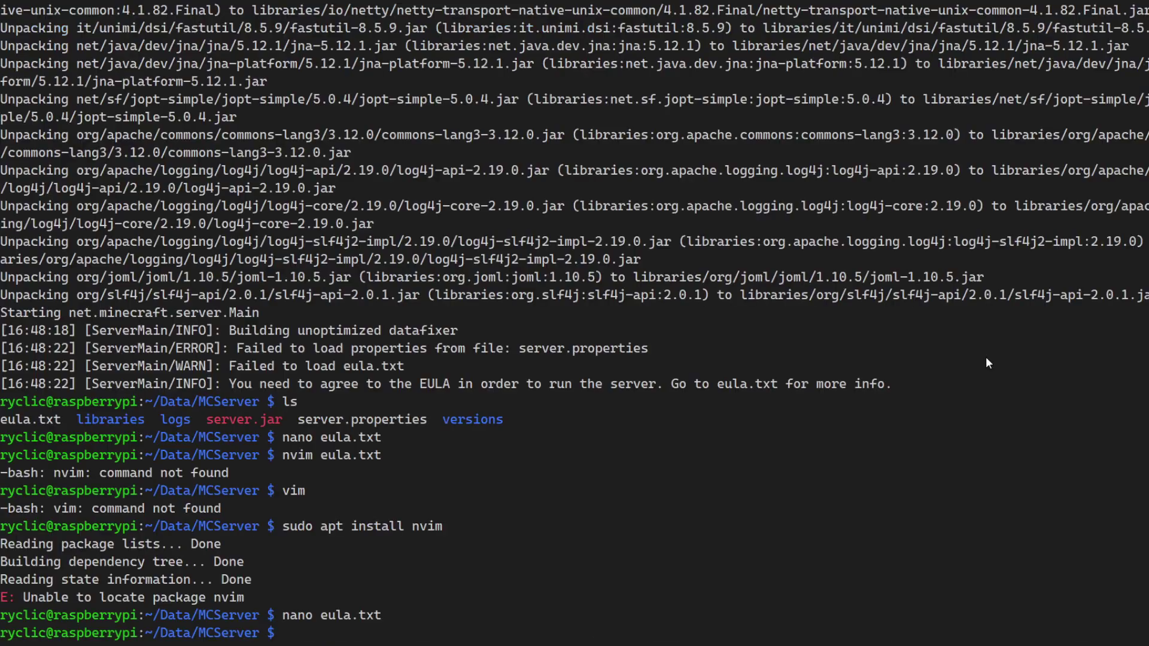
type("java -Xmx1024M -Xms1024M -jar server.jar")
key("Return")
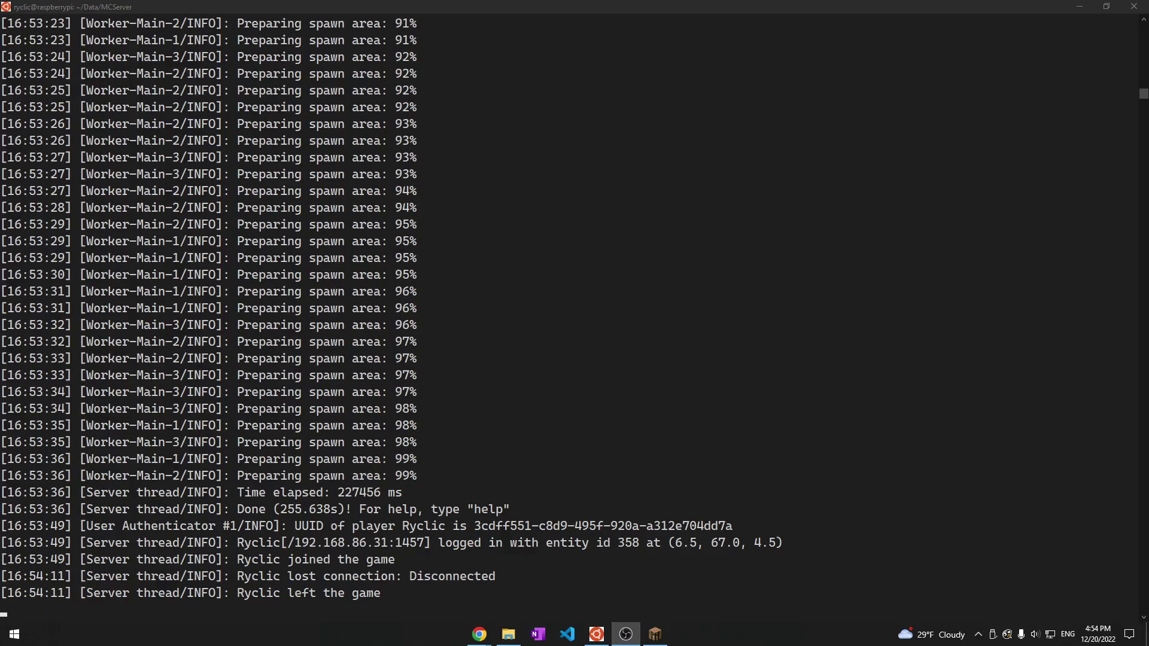
Step: Scroll through the server log to confirm the Minecraft server finished starting
scroll(430, 288, "up", 10)
scroll(430, 289, "down", 16)
scroll(387, 316, "up", 3)
scroll(371, 371, "up", 1)
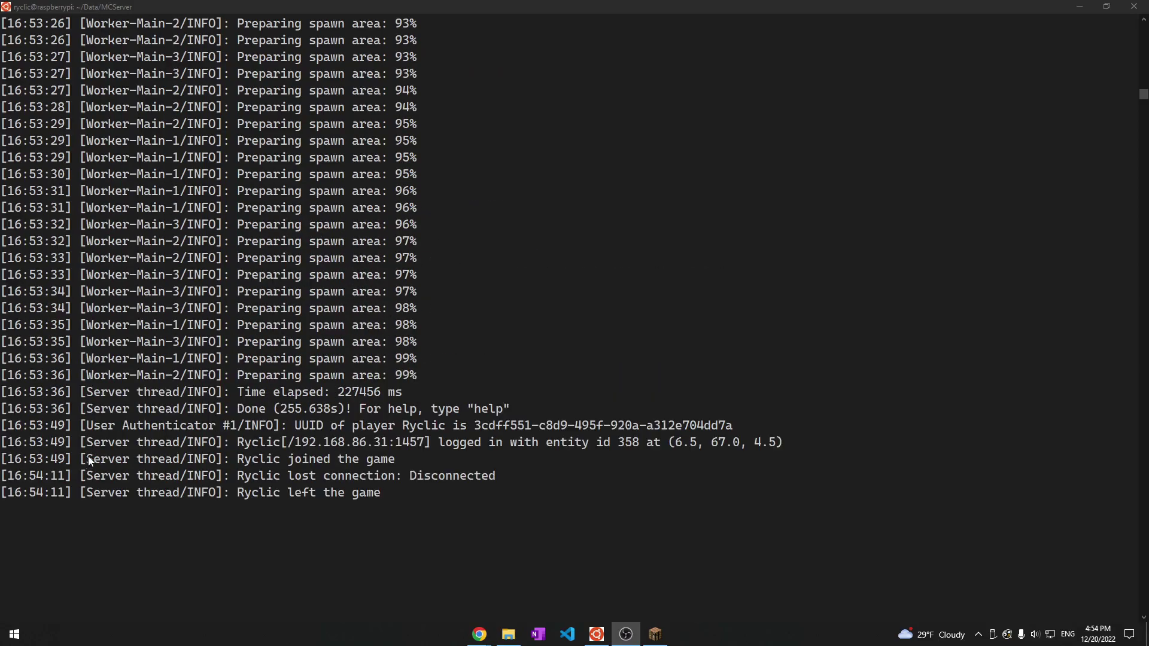
left_click(657, 633)
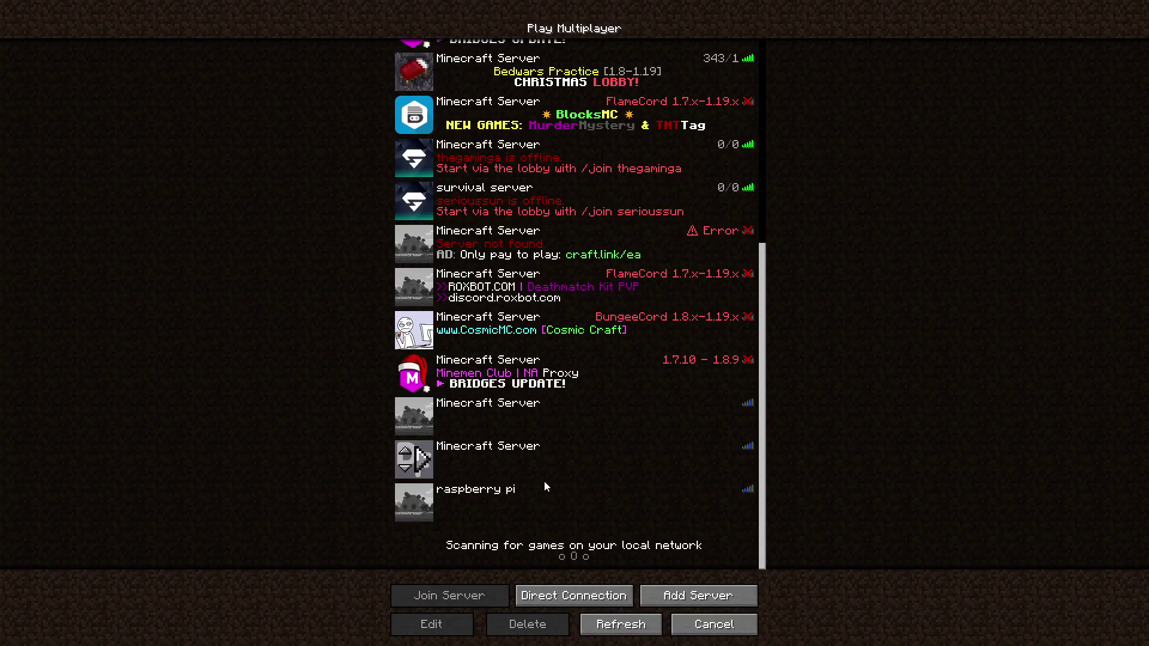
Step: Join the Pi's server, walk forward picking up wheat seeds, and toggle the F3 debug overlay
double_click(544, 481)
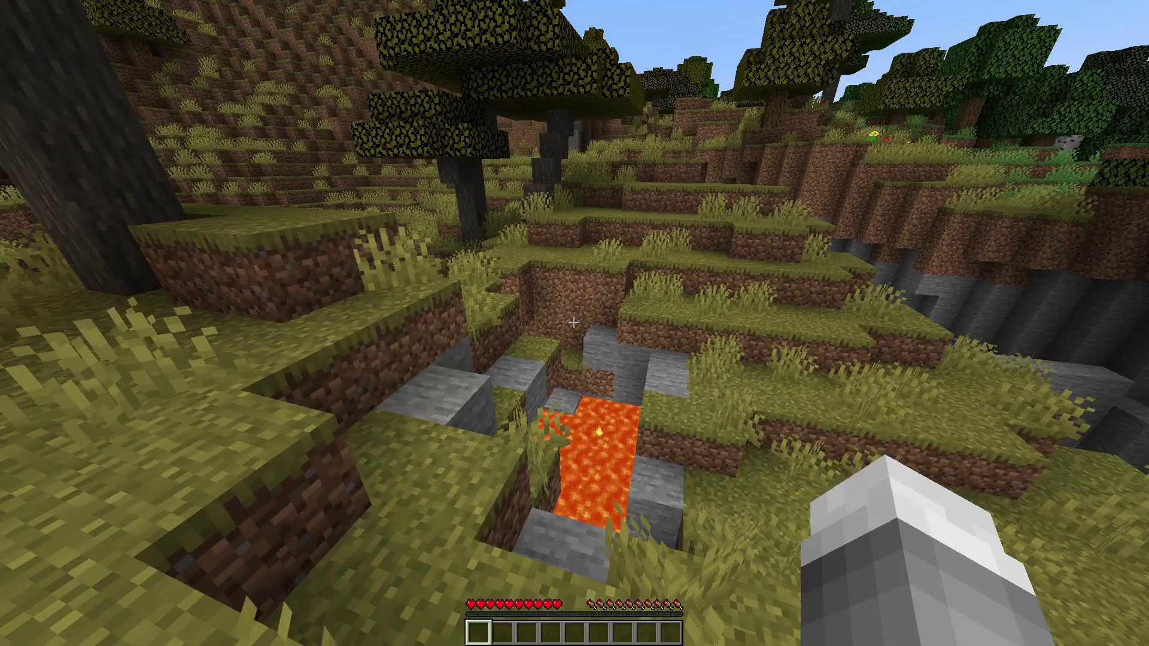
mouse_move(574, 323)
key("w")
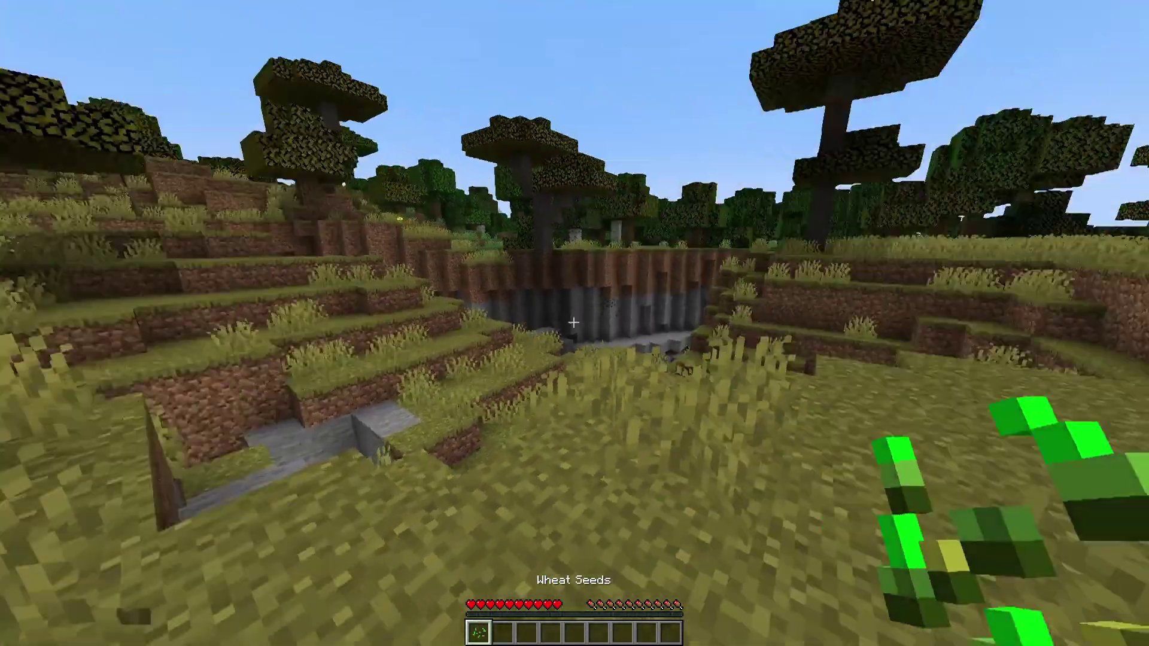
key("F3")
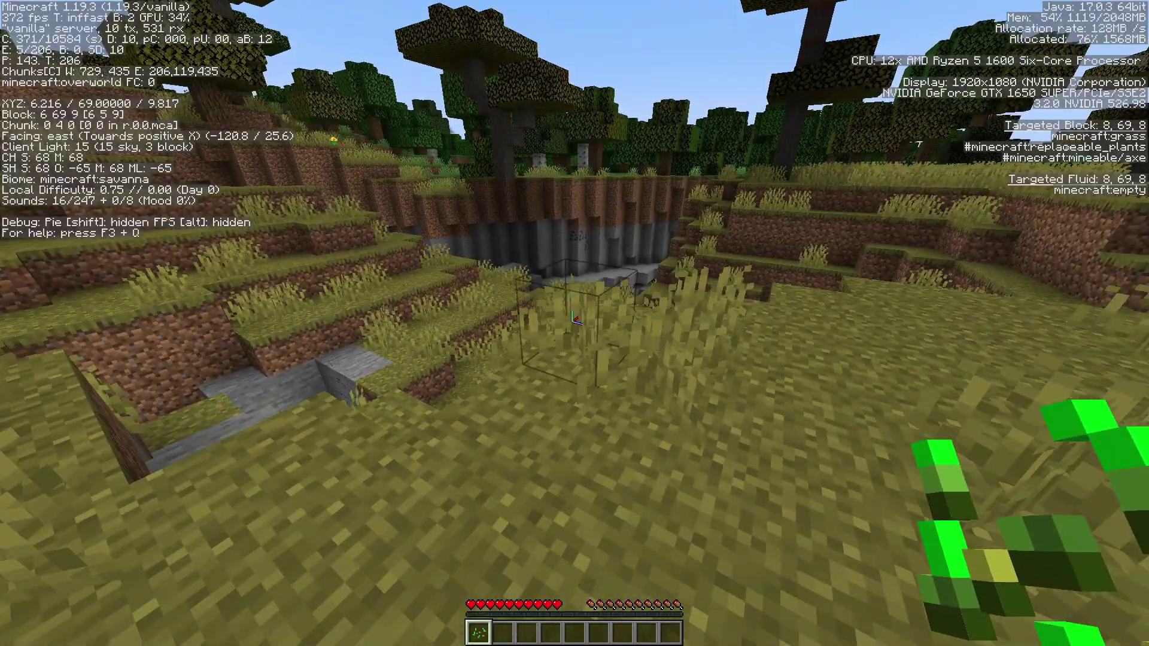
key("F3")
Step: Walk past the lava pit to the dark oak tree and mine its log
key("w")
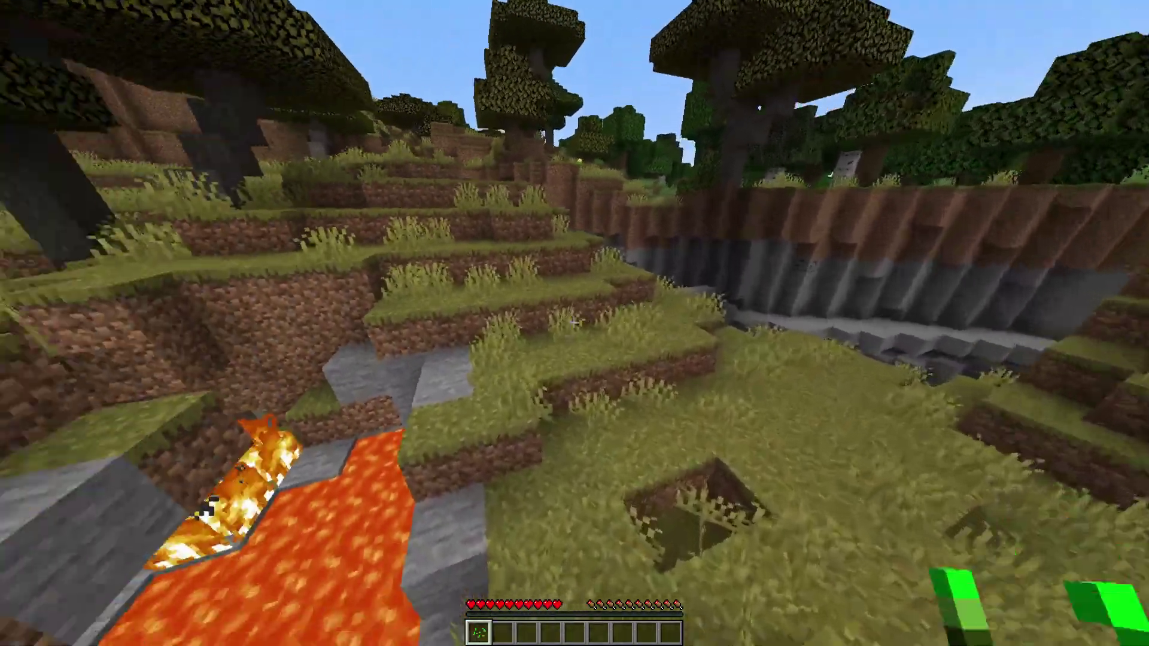
key("w")
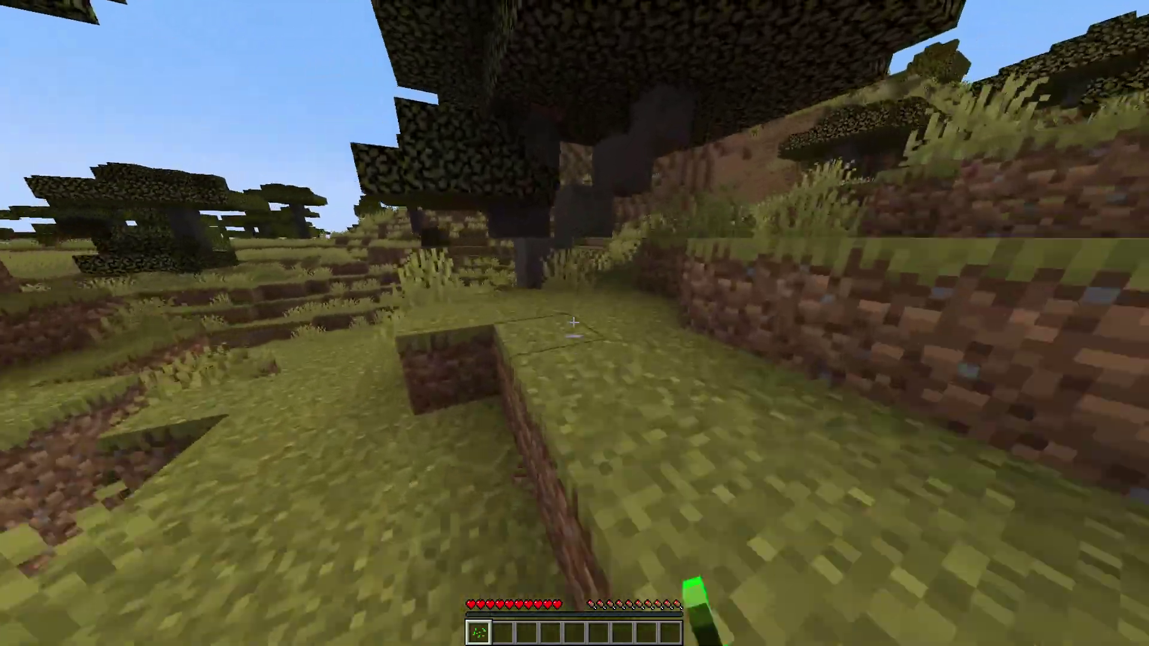
left_click(573, 323)
left_click_drag(574, 323, 573, 322)
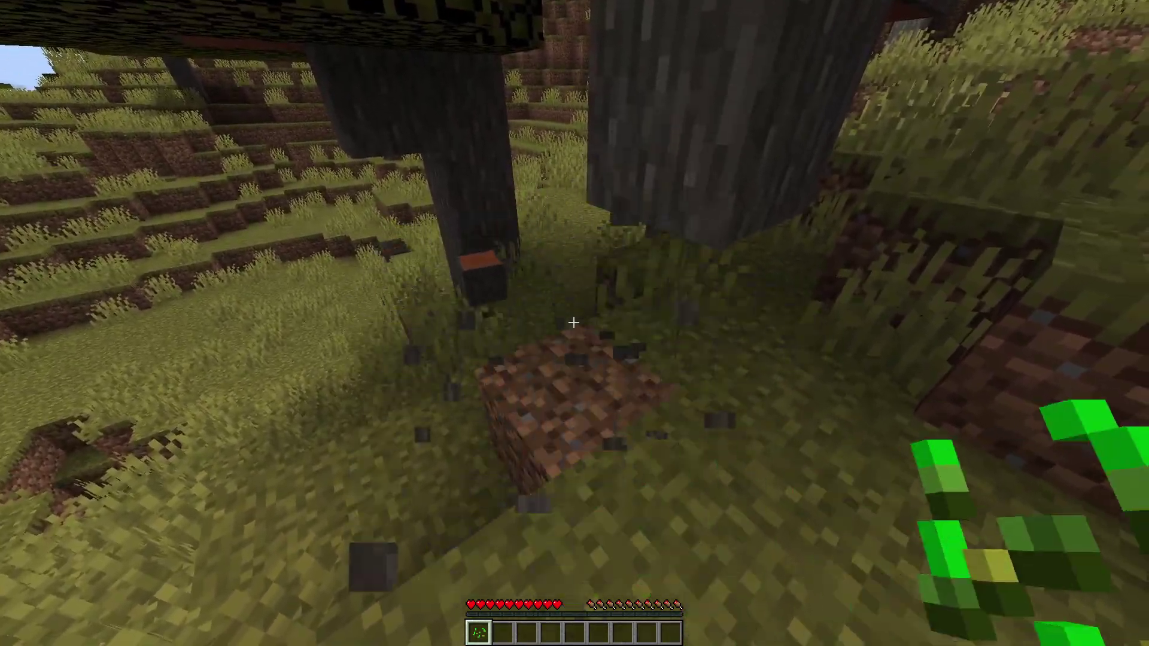